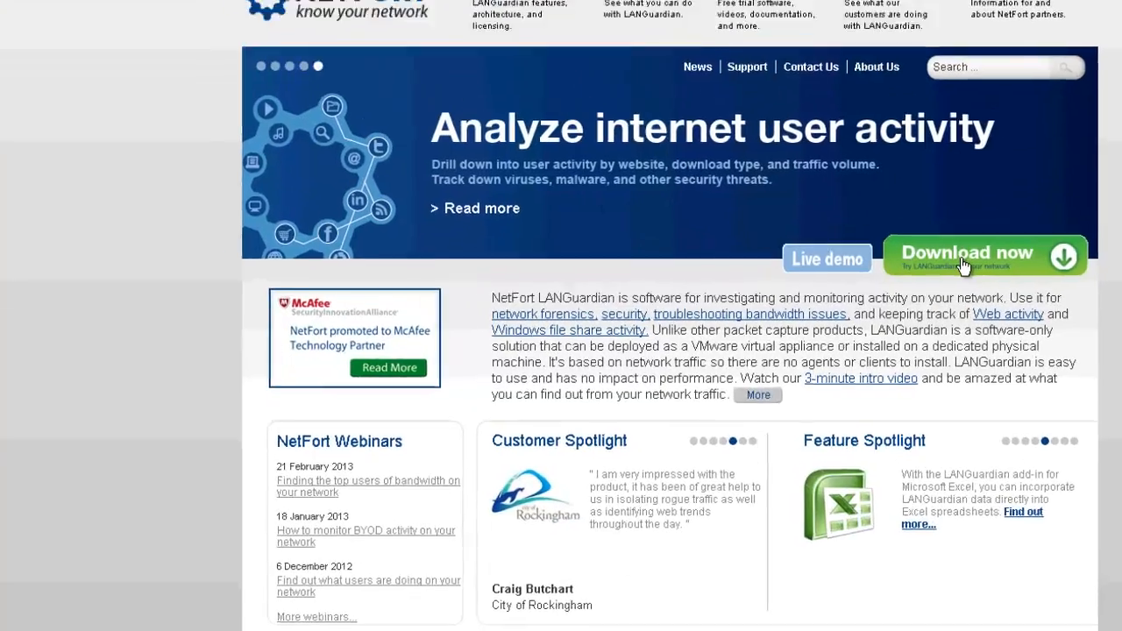
Open the LANGuardian download page and examine the 11.0 ISO image and VMware appliance descriptions
click(965, 259)
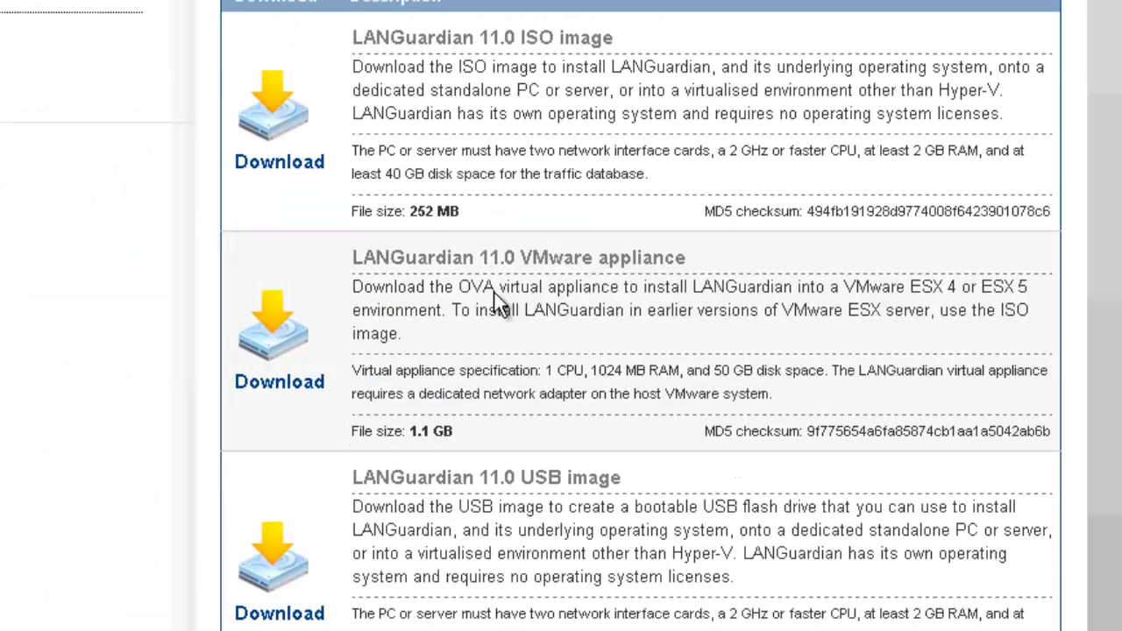
drag(361, 38, 675, 59)
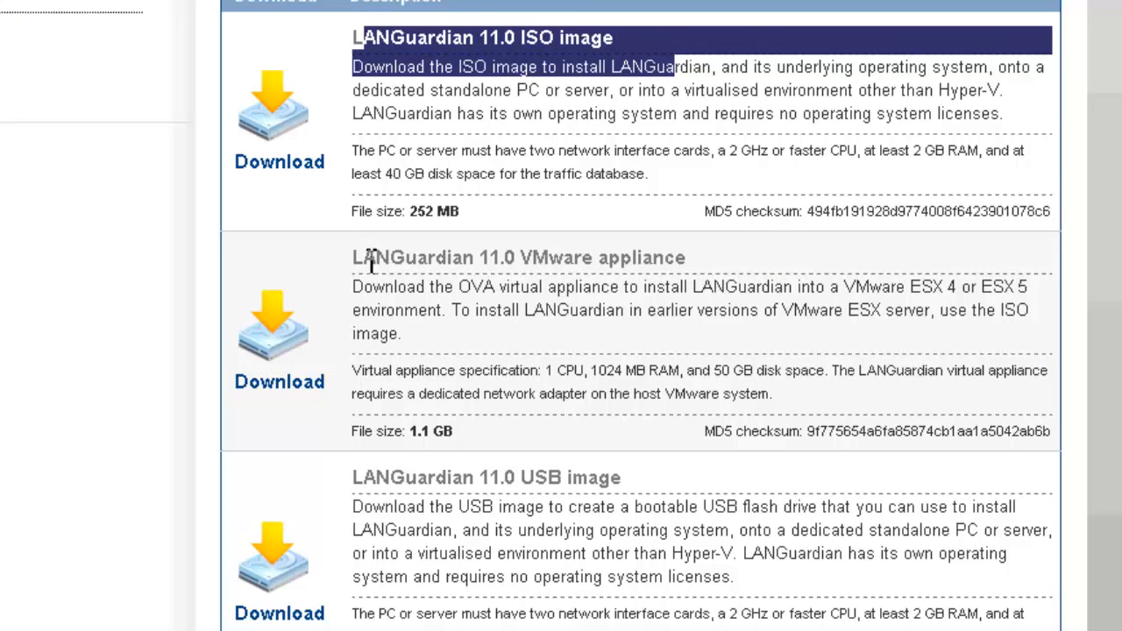
drag(363, 257, 659, 261)
drag(796, 401, 347, 379)
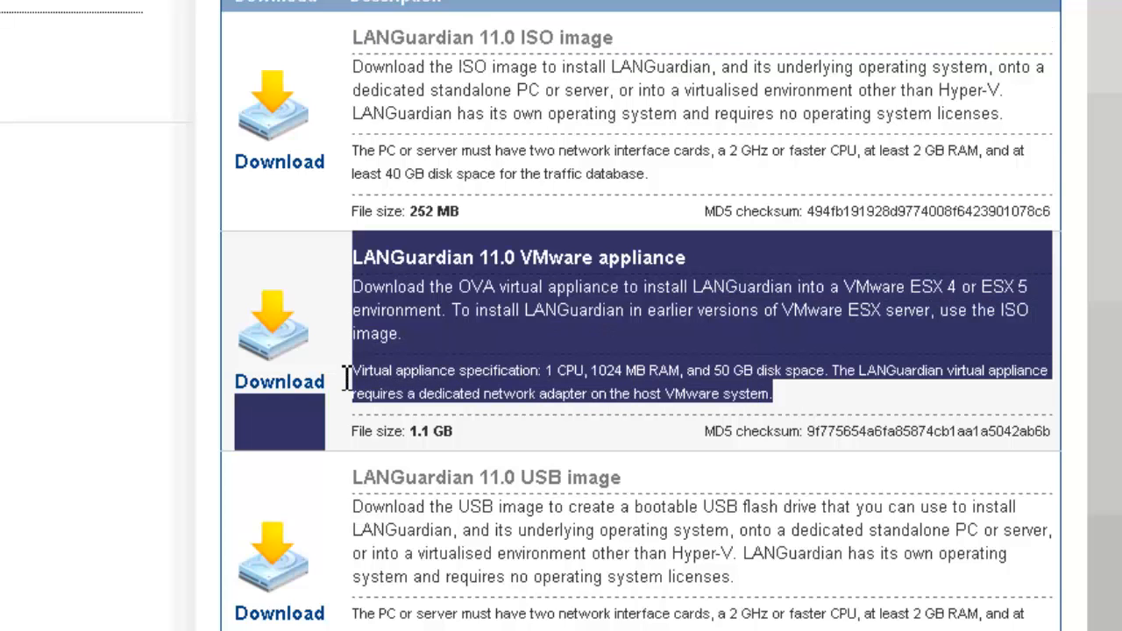
click(500, 181)
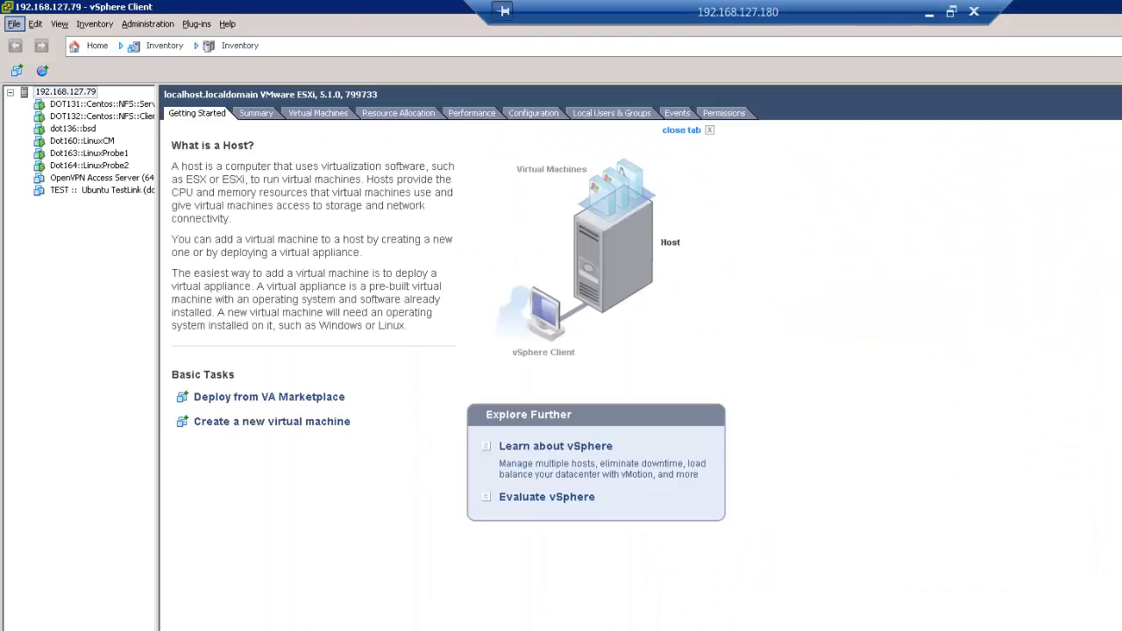
Switch to the vSphere Client and browse the contents of datastore1 from the host's summary
click(85, 94)
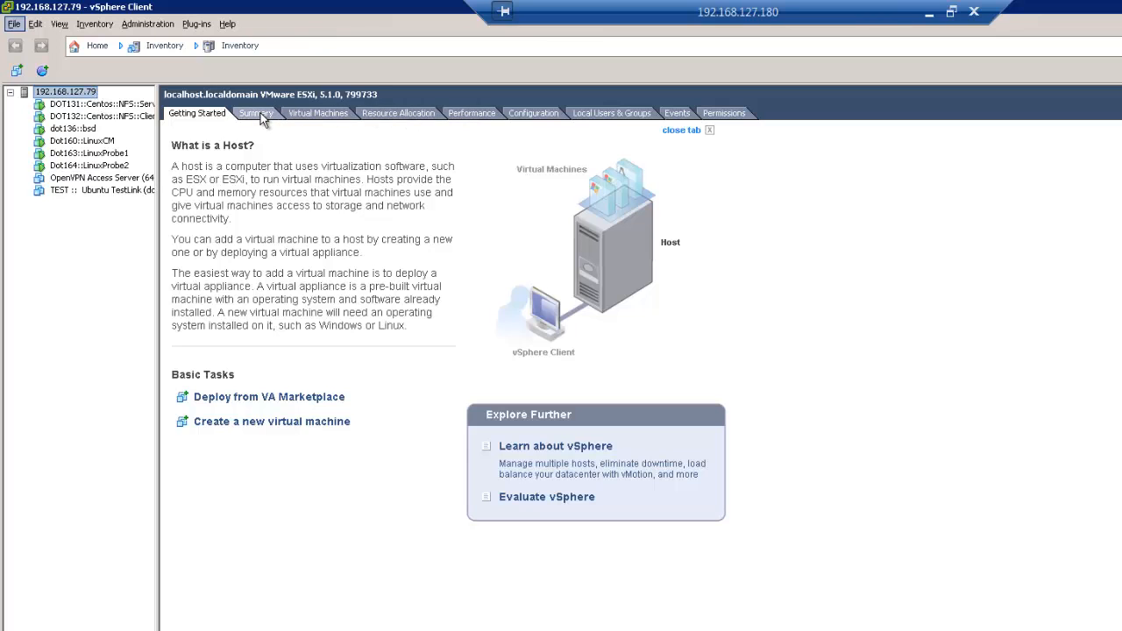
click(260, 119)
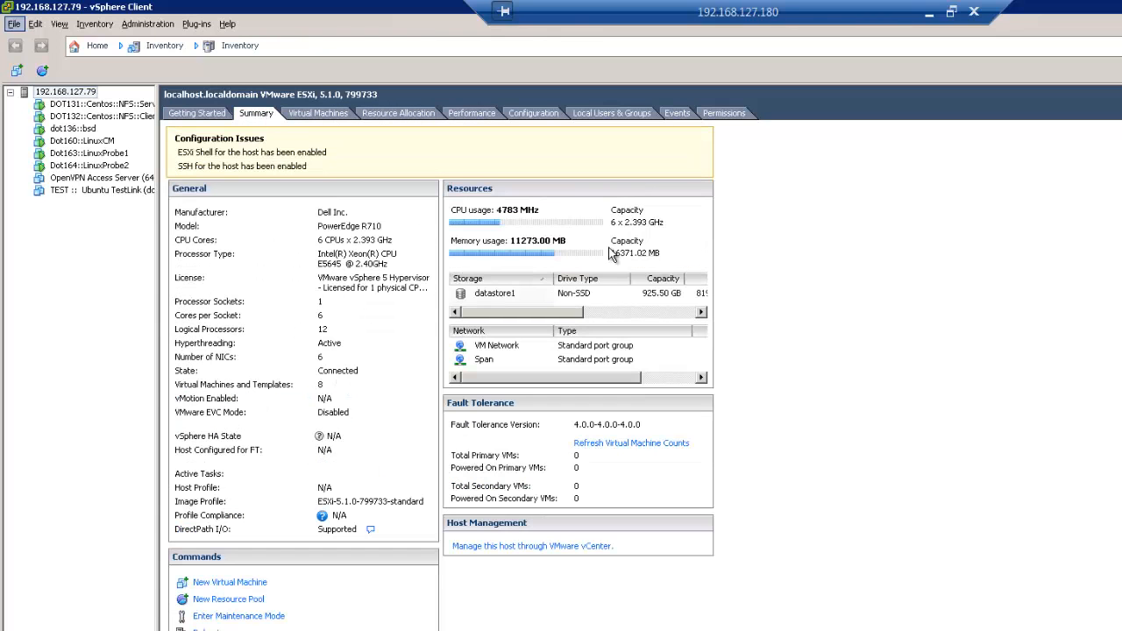
click(495, 296)
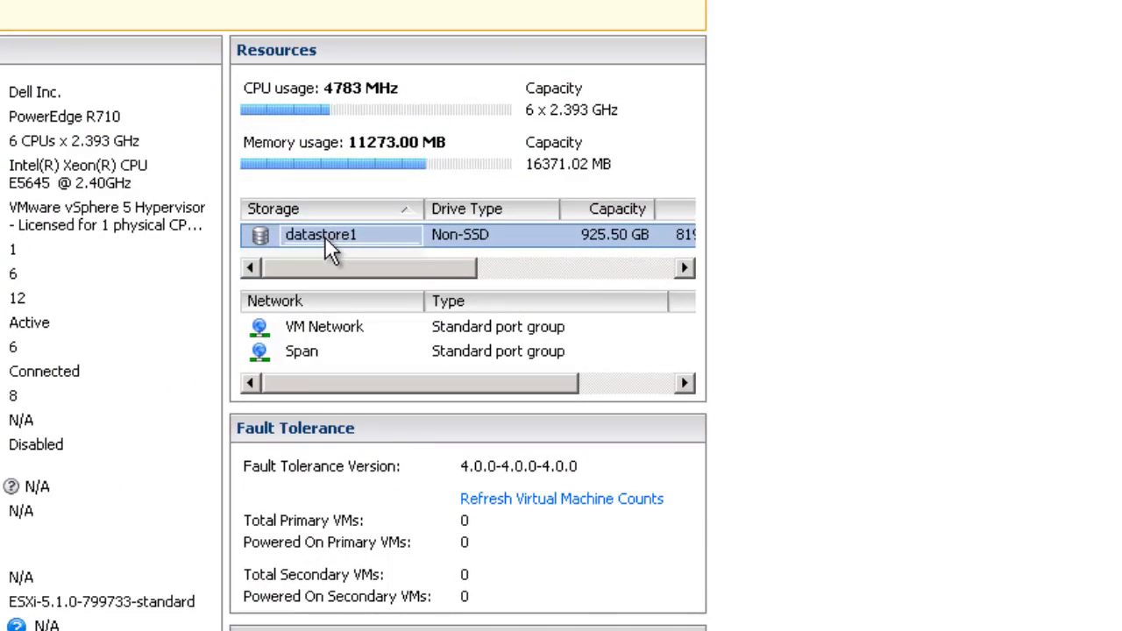
right_click(328, 236)
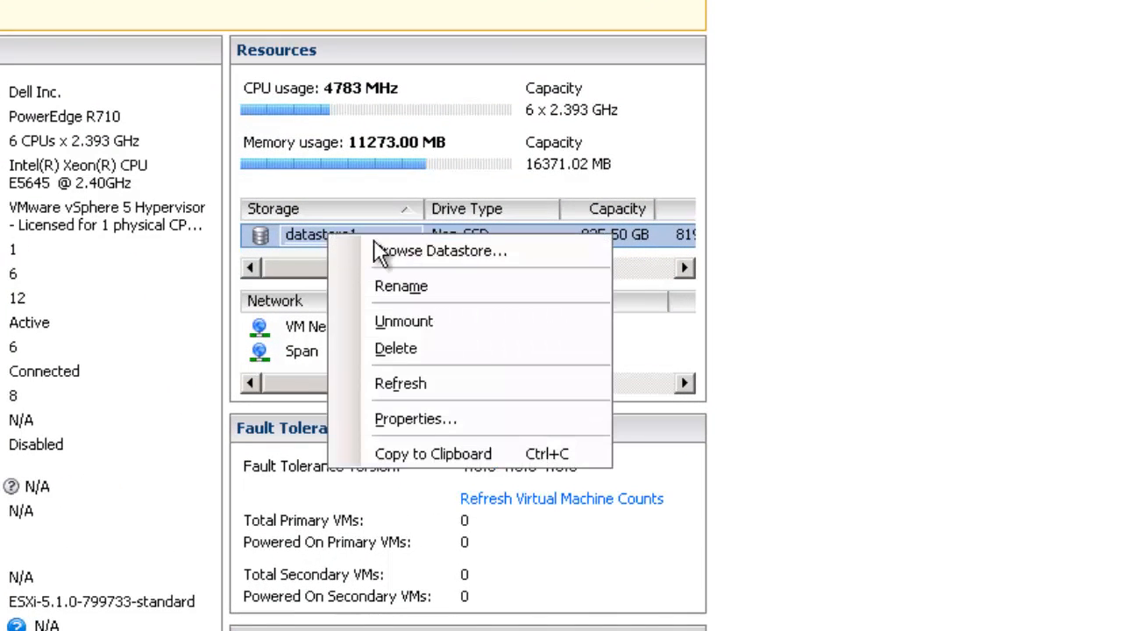
click(408, 254)
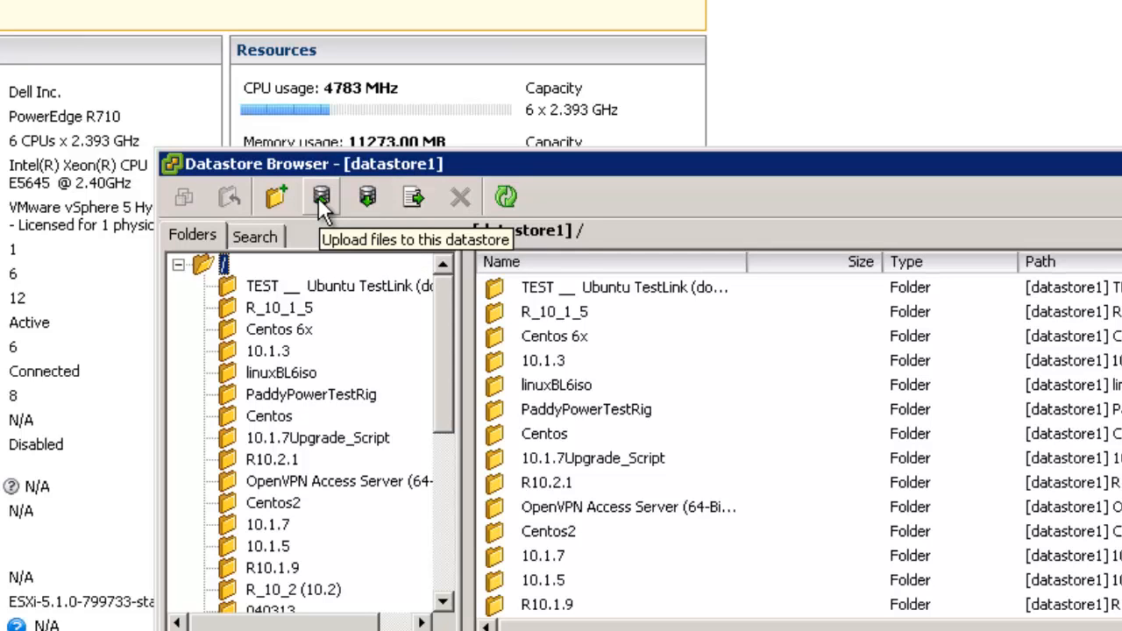
Choose languardian-11.0.iso for upload to datastore1, but cancel the upload and close the datastore browser
click(322, 198)
click(386, 235)
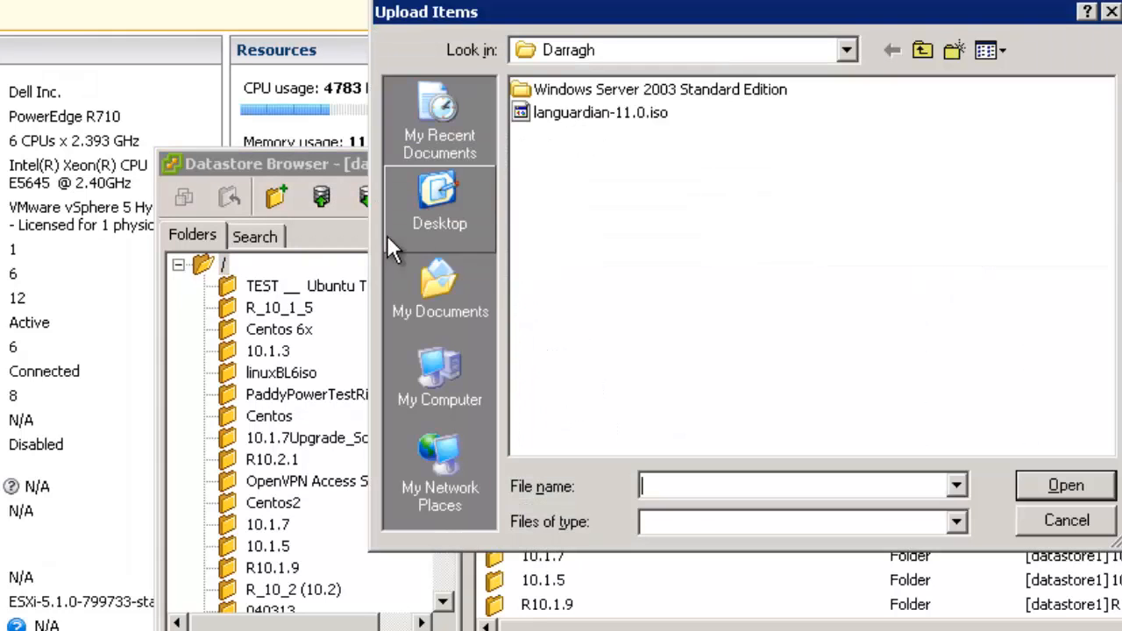
click(599, 117)
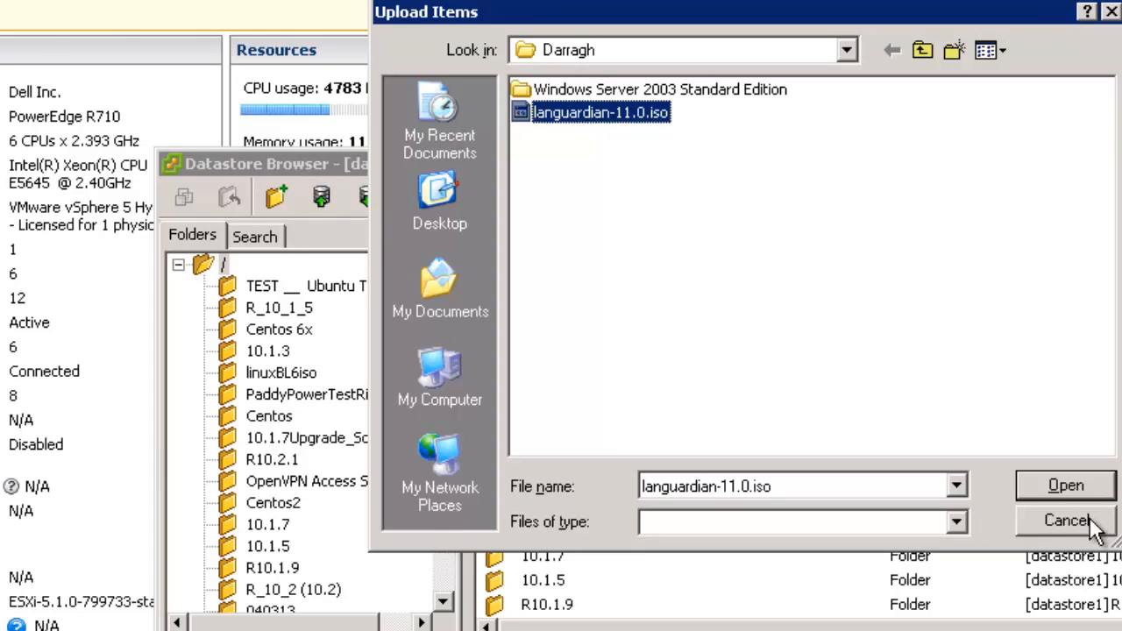
click(1112, 13)
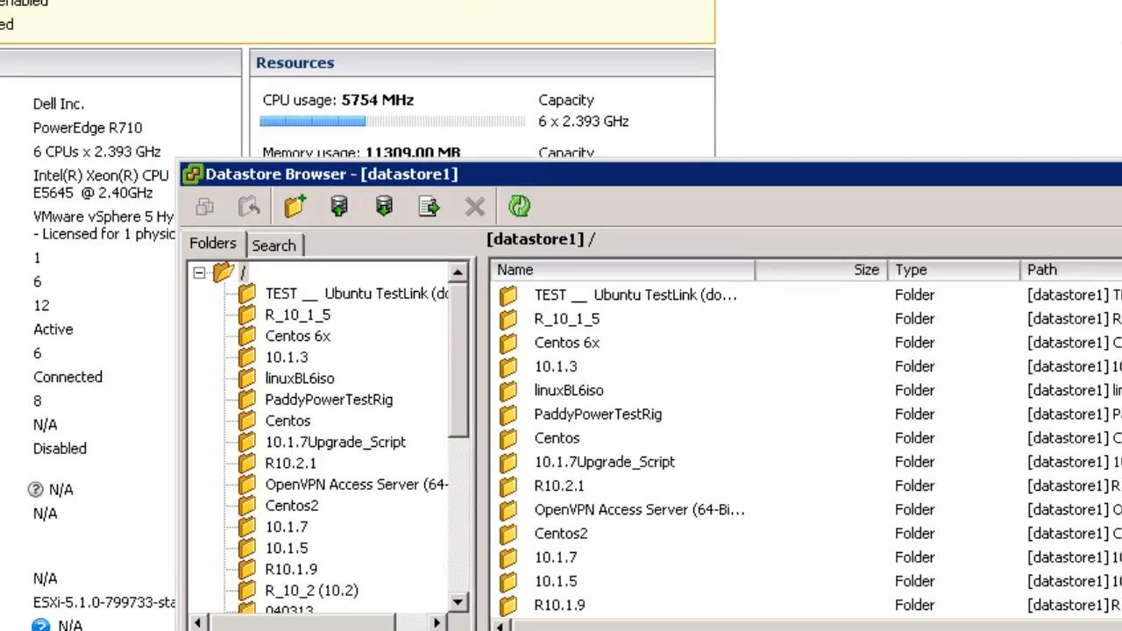
click(1121, 164)
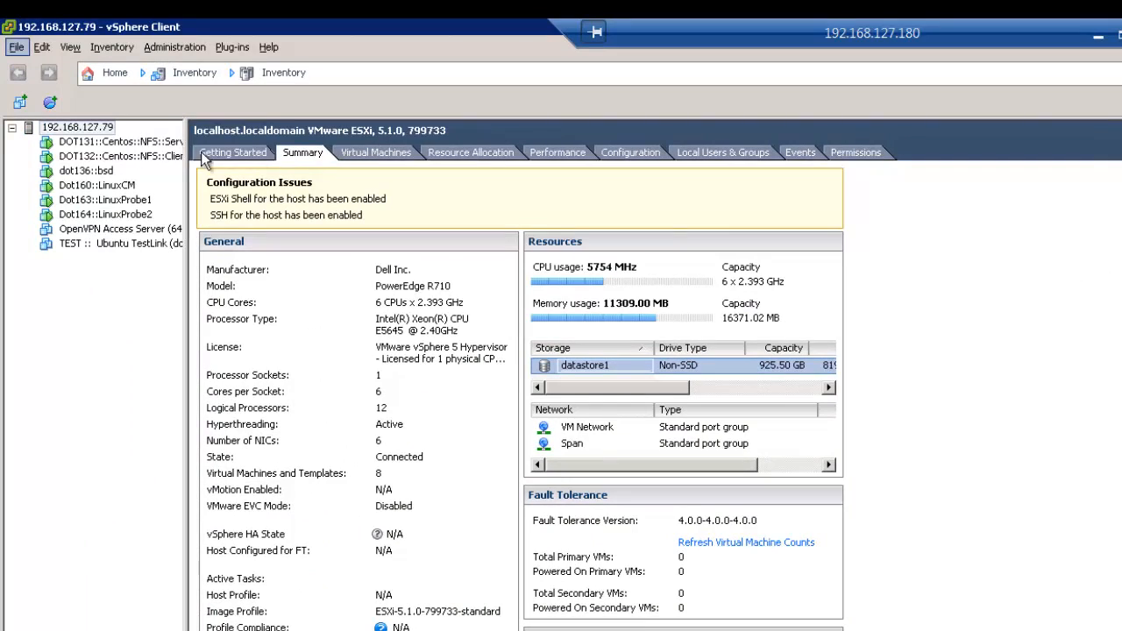
Compare the VM Network and Span port groups and open the security policy exceptions of VM Network
click(585, 429)
click(572, 446)
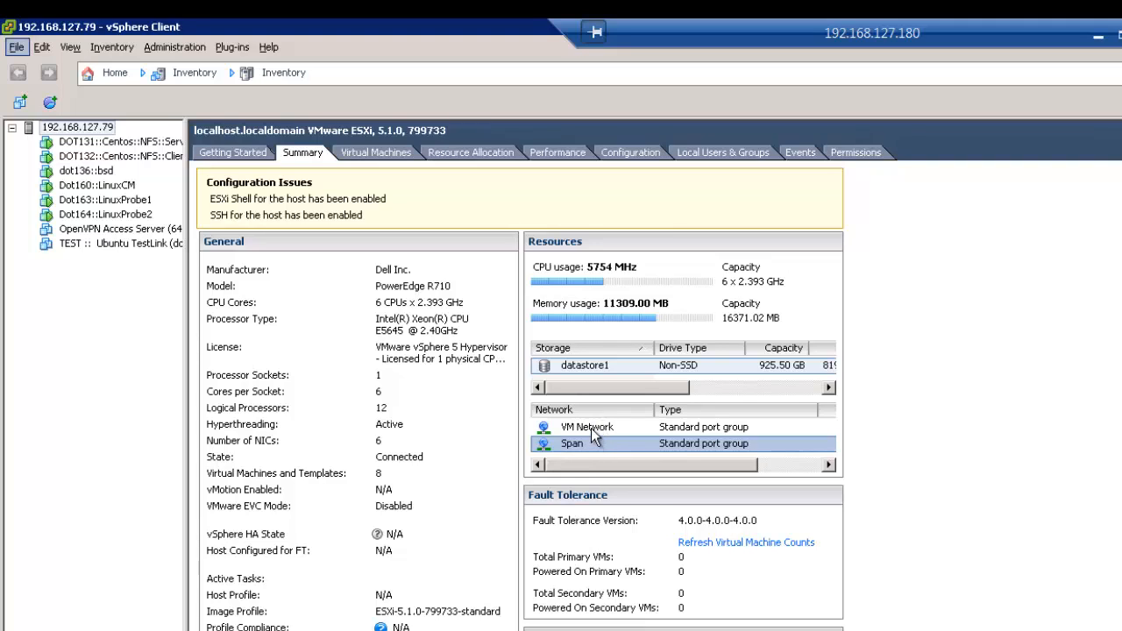
click(591, 428)
click(579, 445)
click(584, 426)
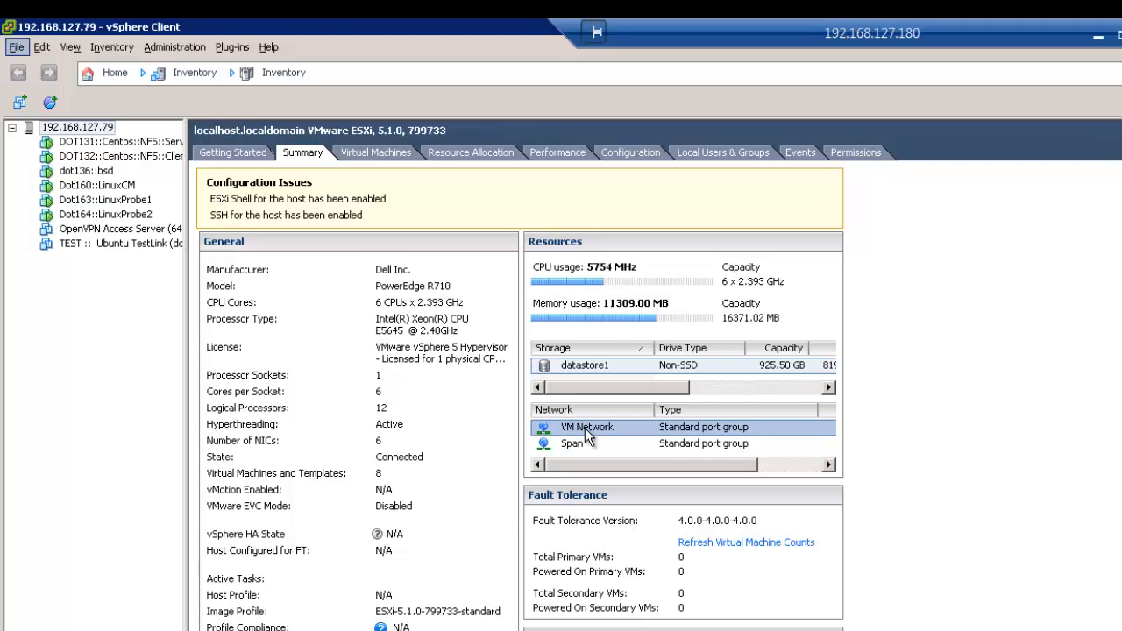
right_click(585, 428)
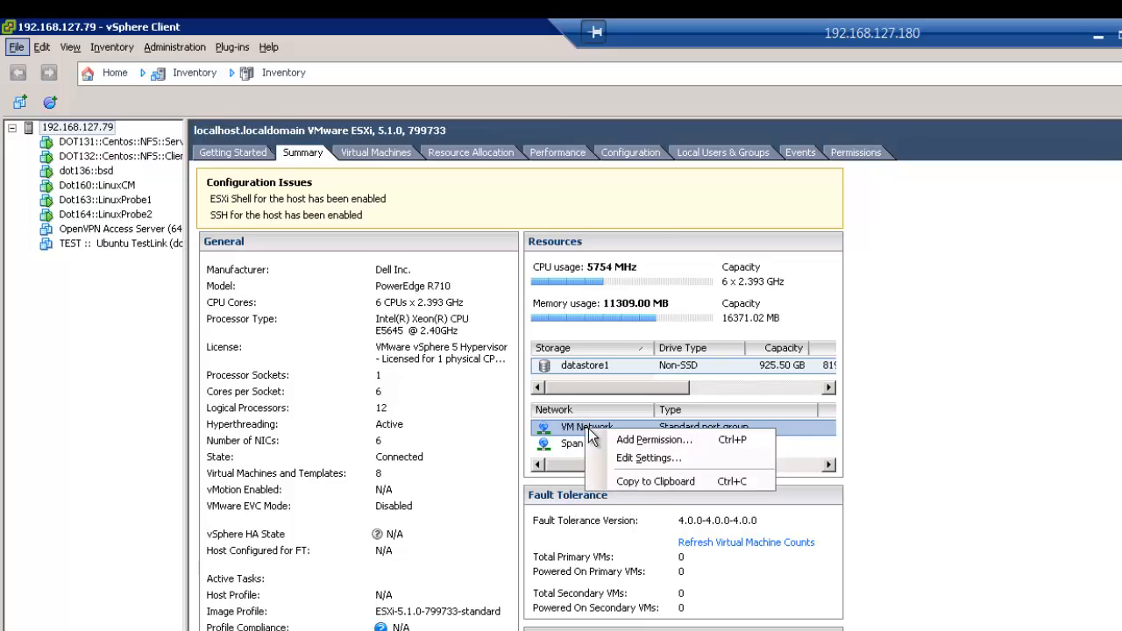
click(647, 457)
click(711, 234)
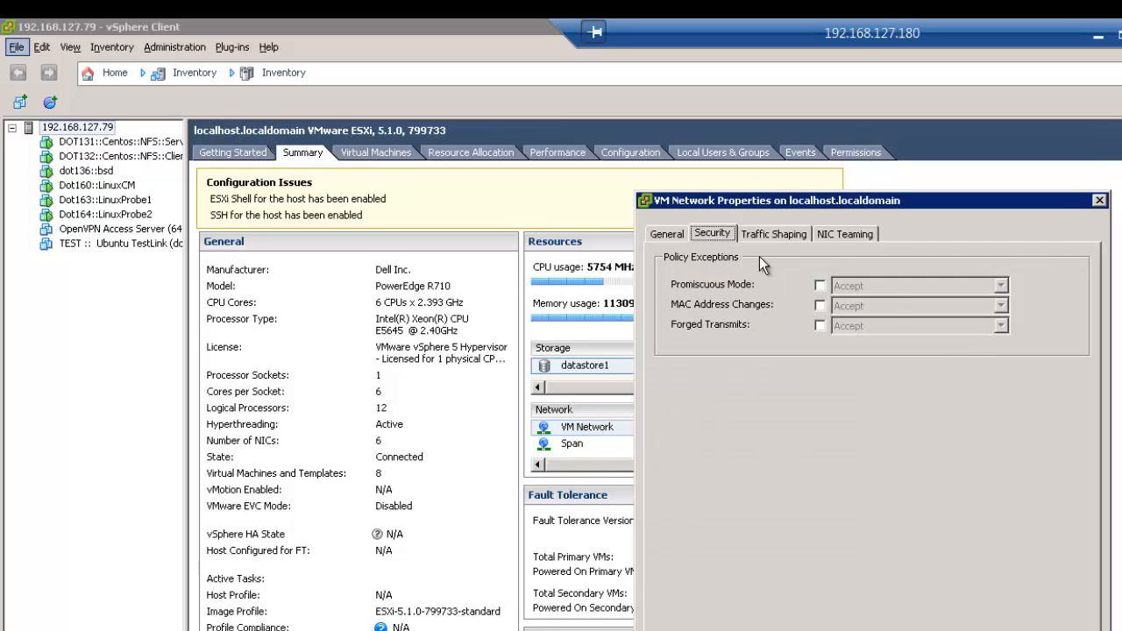
Try the Promiscuous Mode exception with Accept on VM Network, clear it again and discard the port group changes
click(820, 286)
click(859, 288)
click(857, 307)
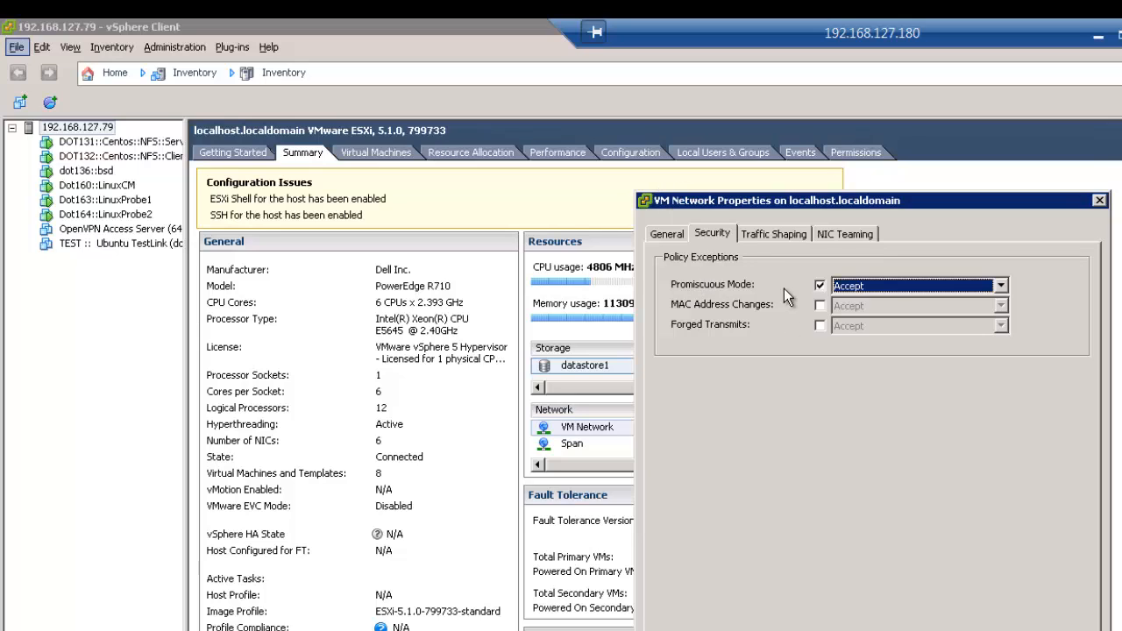
click(821, 286)
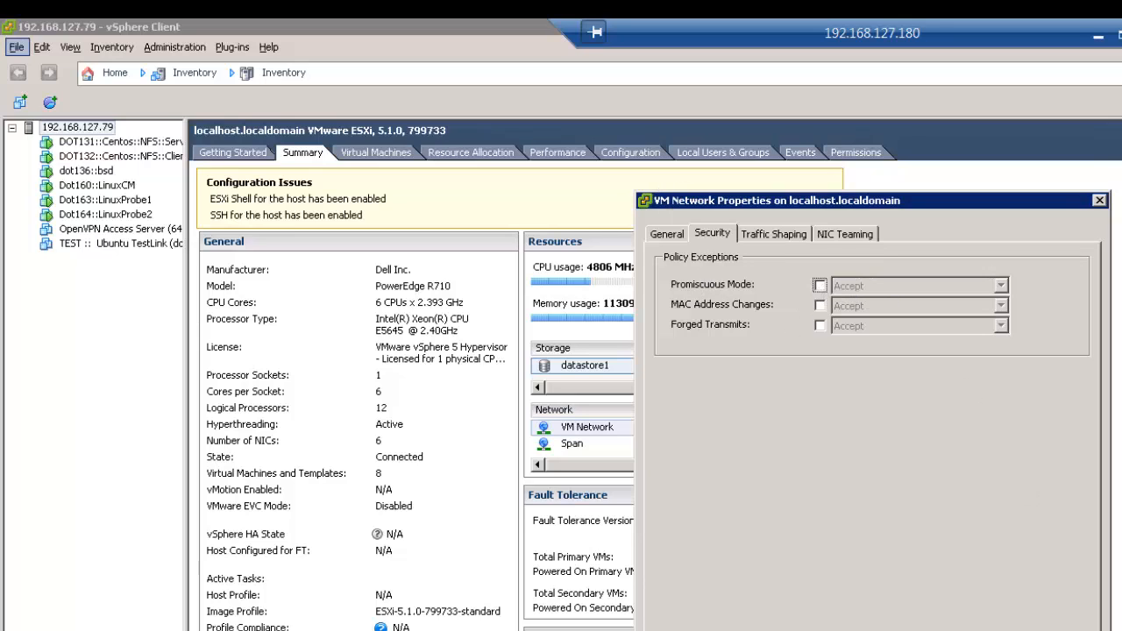
key(Escape)
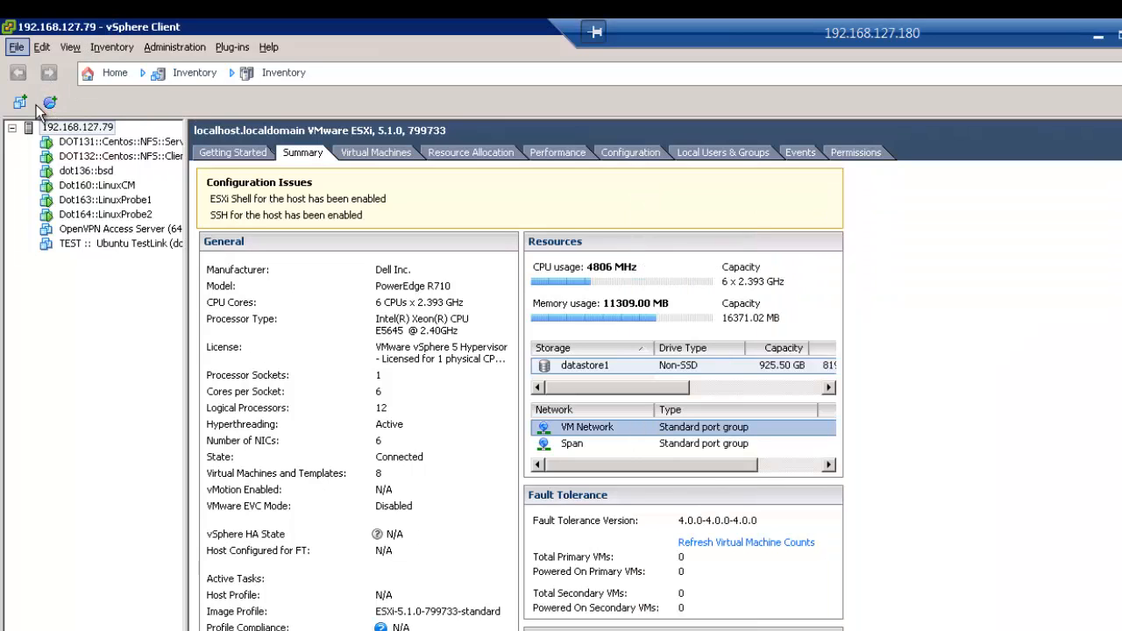
Start a new virtual machine with the Typical configuration, name it with the owner's first name plus LANGuardian, and store it on datastore1
click(17, 48)
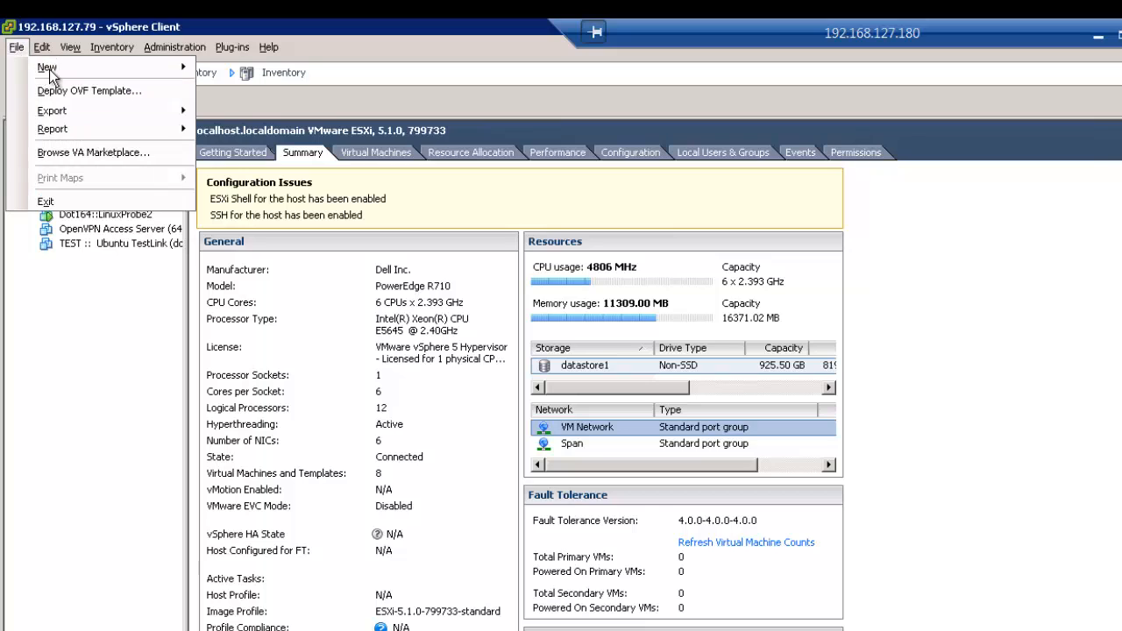
mouse_move(50, 72)
click(283, 70)
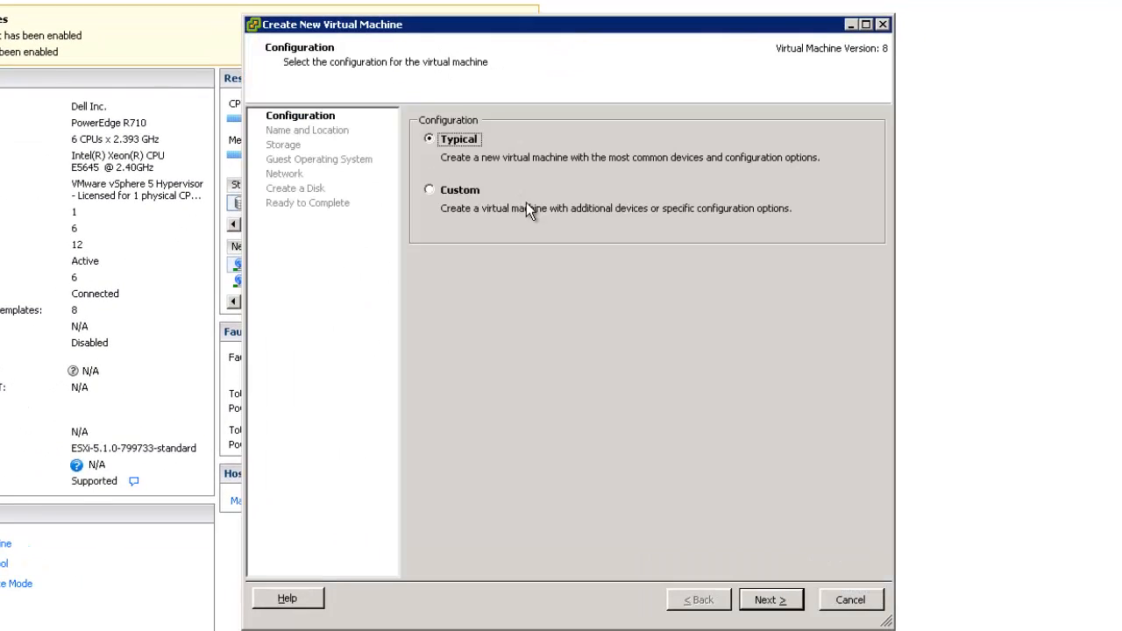
click(773, 600)
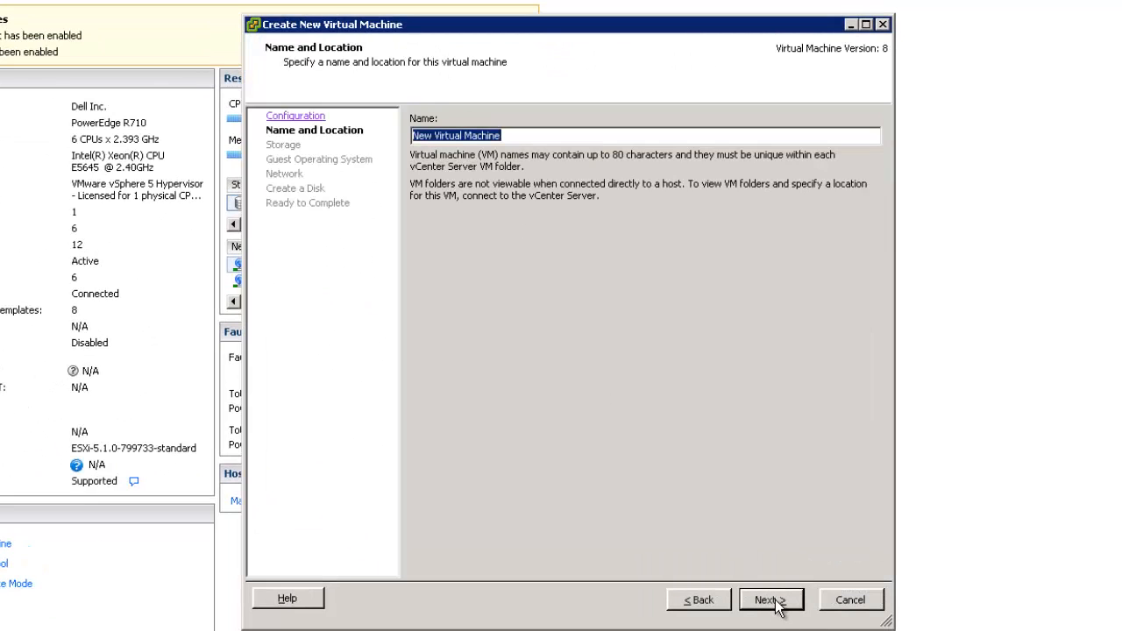
text(Darragh LANGuardian)
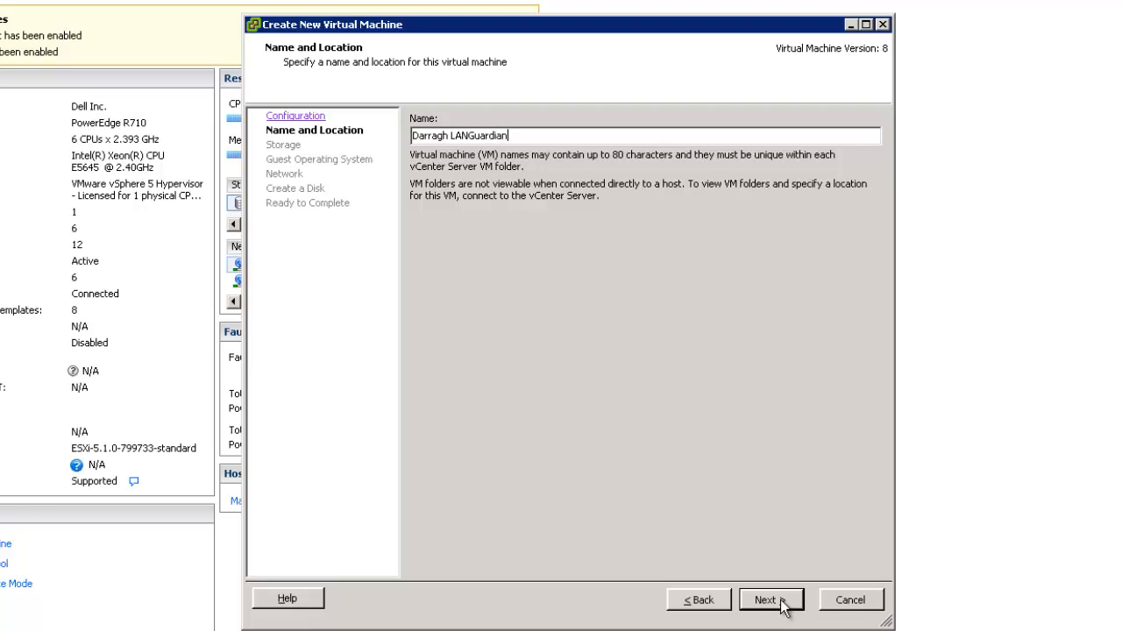
click(778, 601)
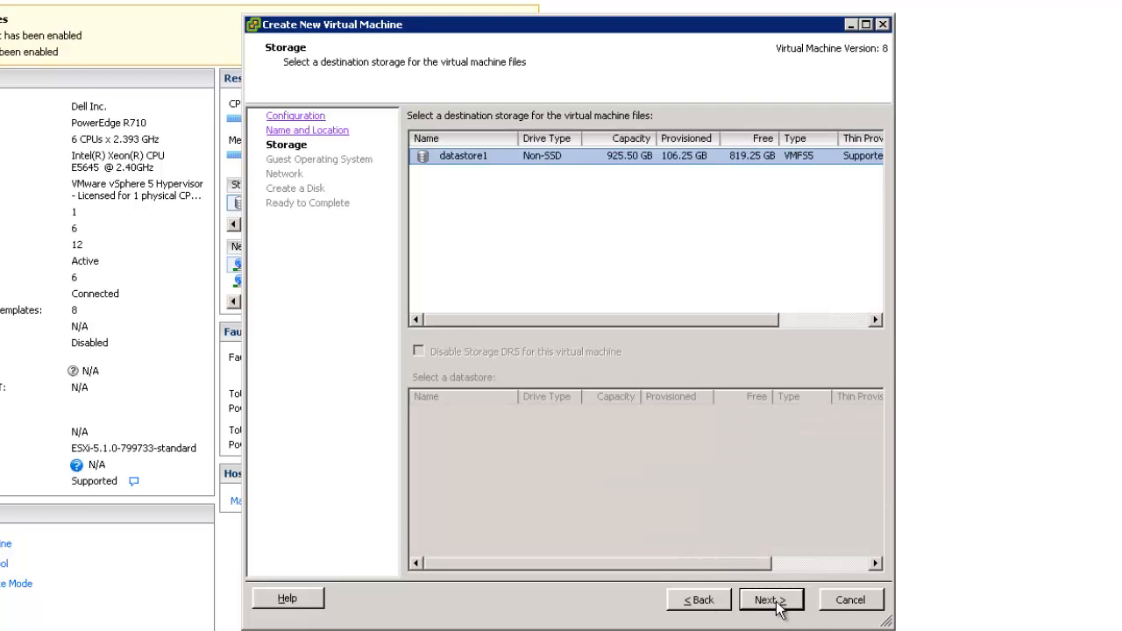
click(779, 605)
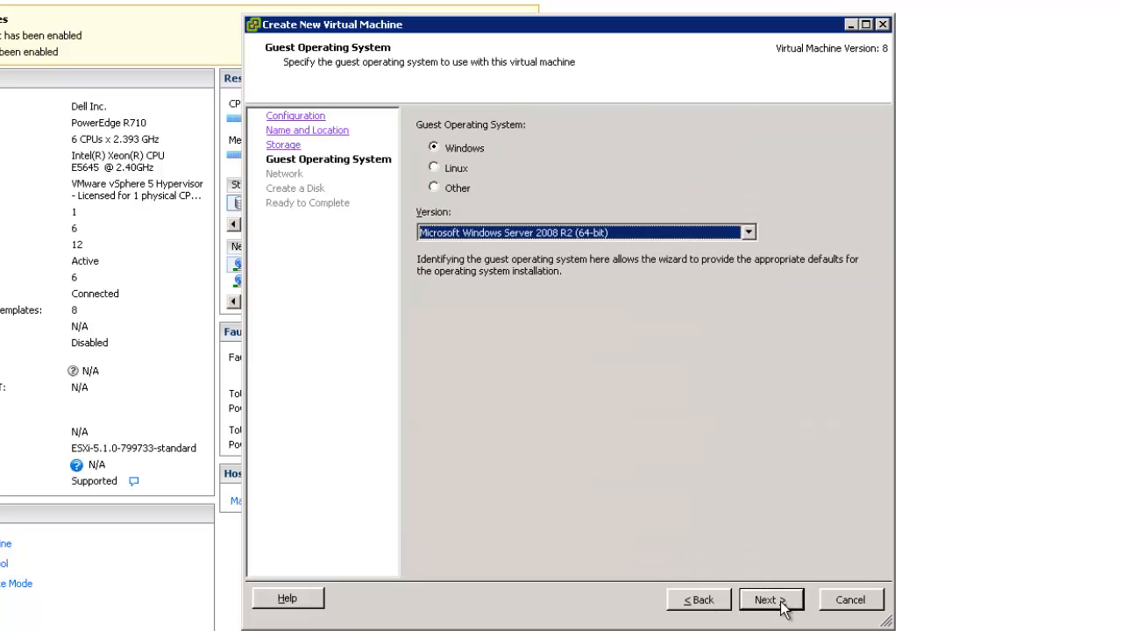
Set the guest operating system to Linux, version CentOS 4/5/6 (64-bit), and continue to the network settings
click(435, 167)
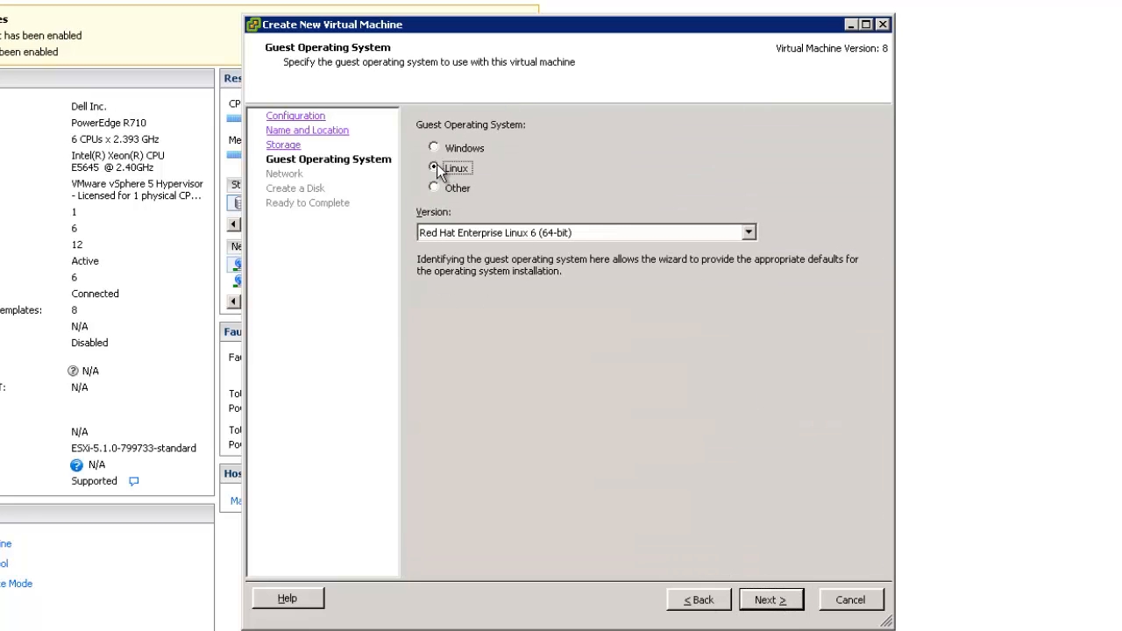
click(480, 235)
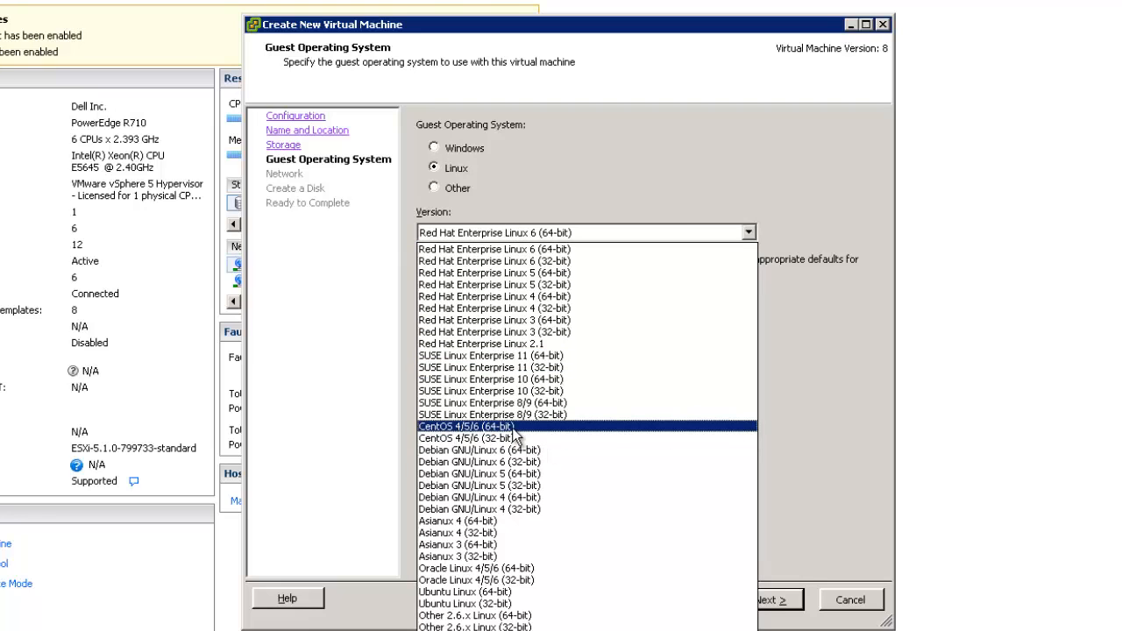
click(516, 428)
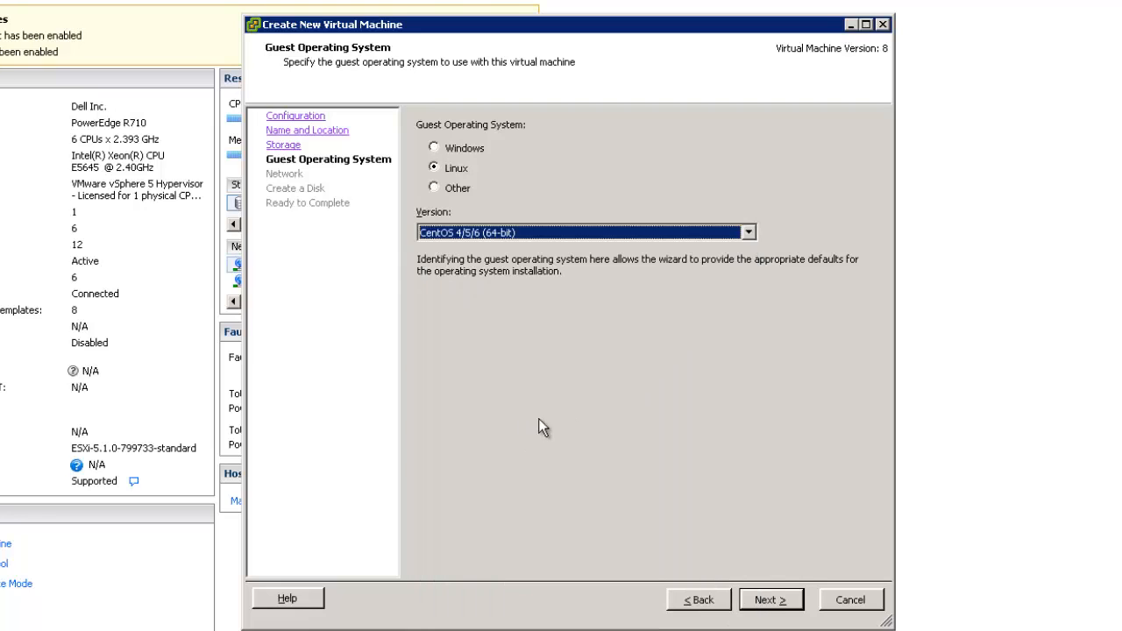
click(767, 601)
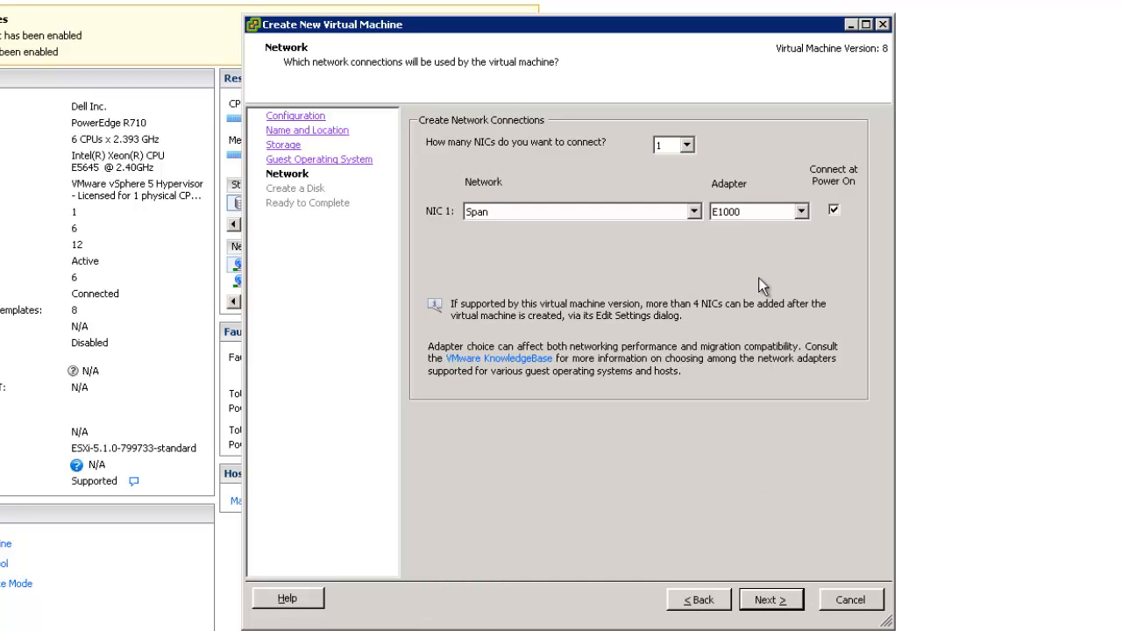
Give the virtual machine 2 NICs and assign both NIC 1 and NIC 2 to VM Network
click(689, 146)
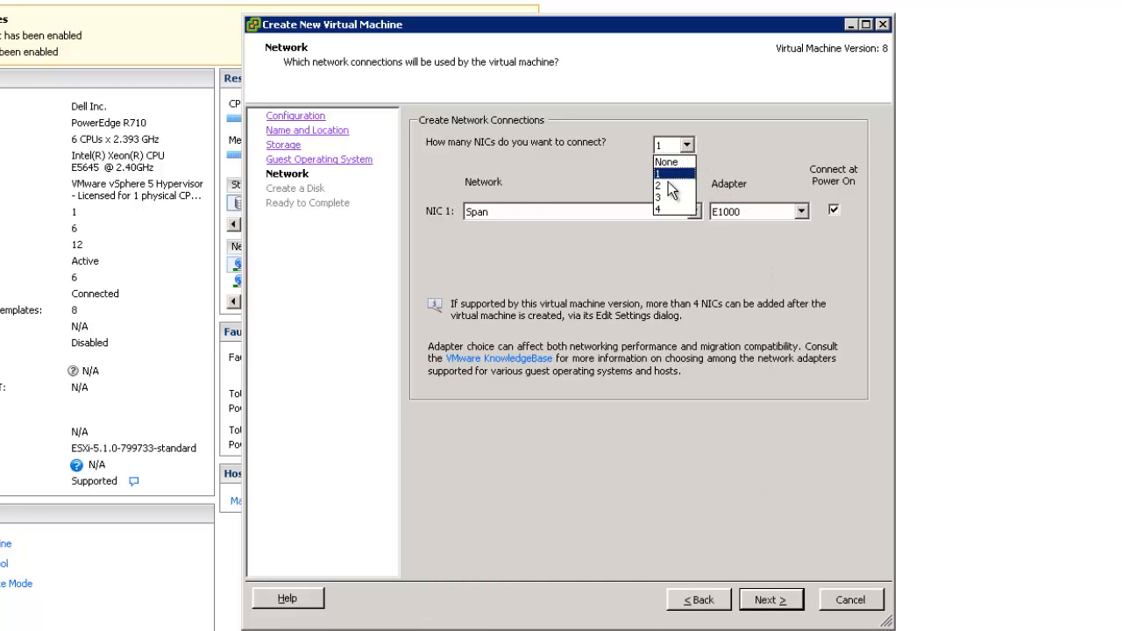
click(665, 187)
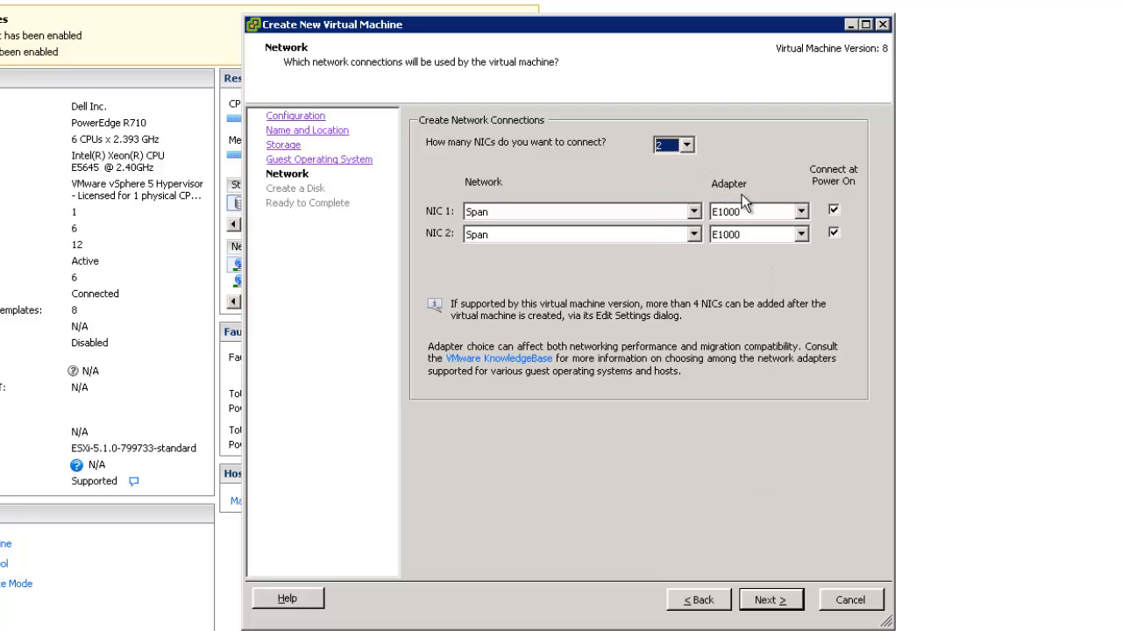
click(475, 214)
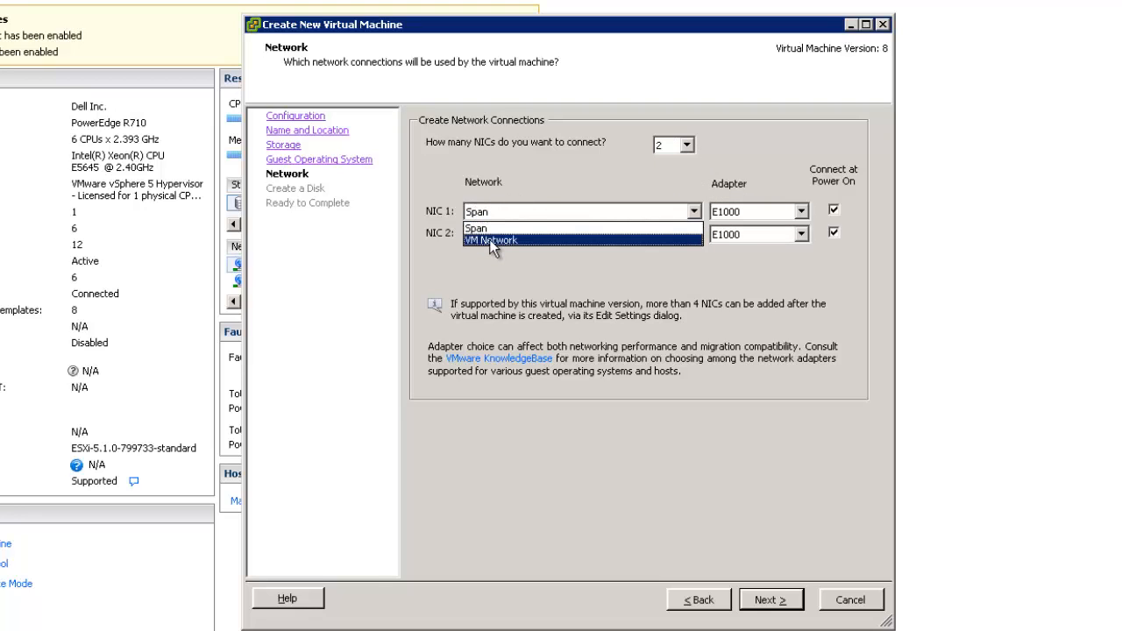
click(489, 240)
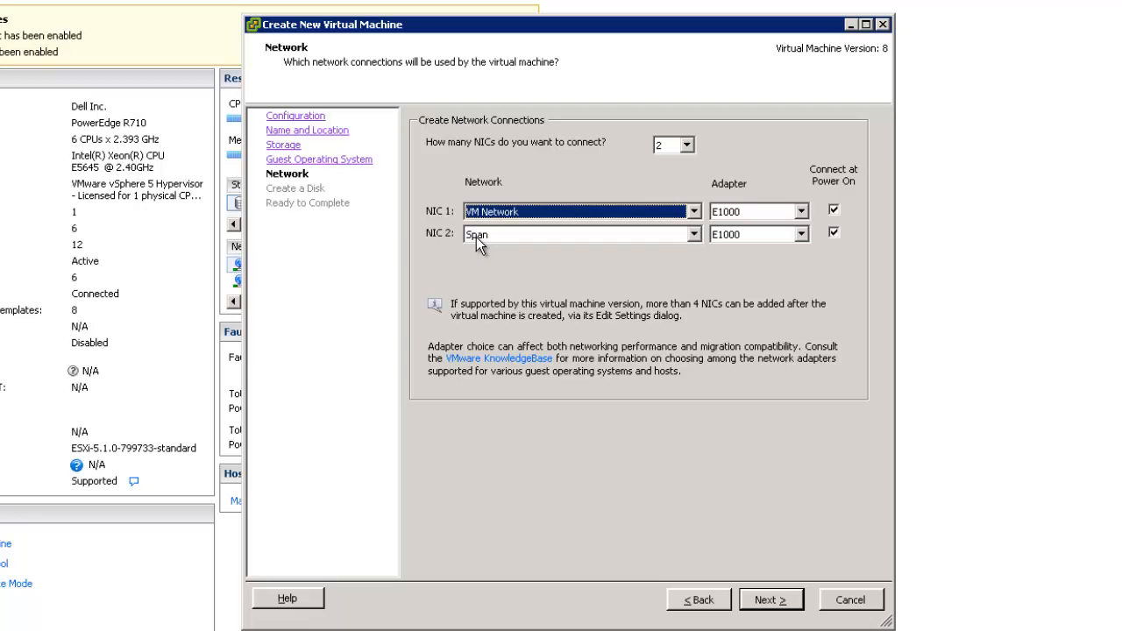
click(489, 237)
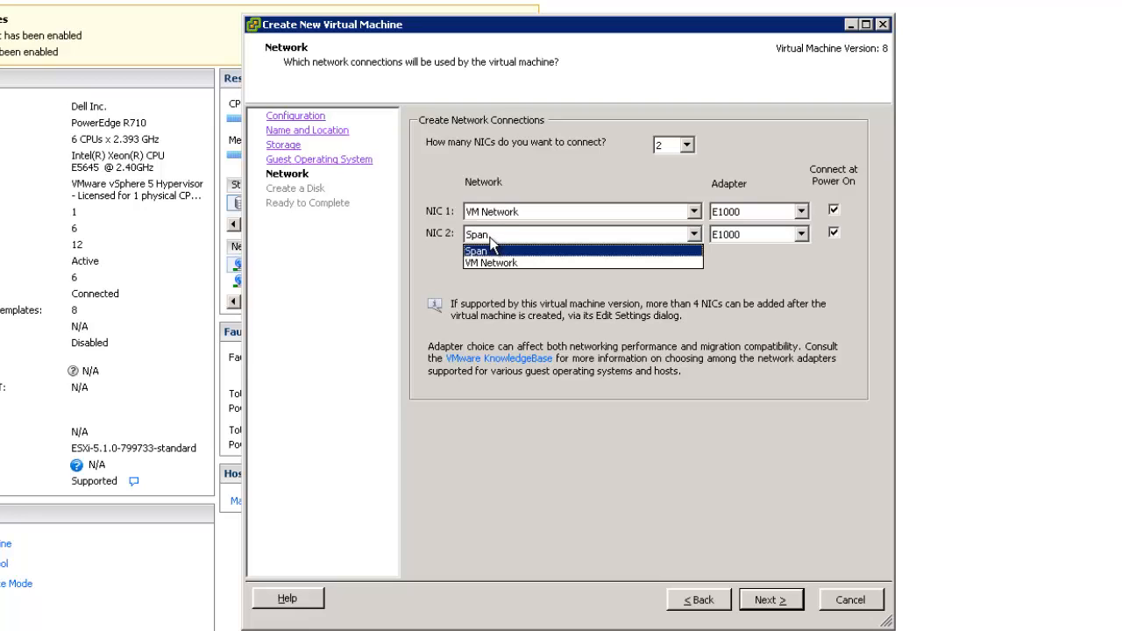
click(493, 260)
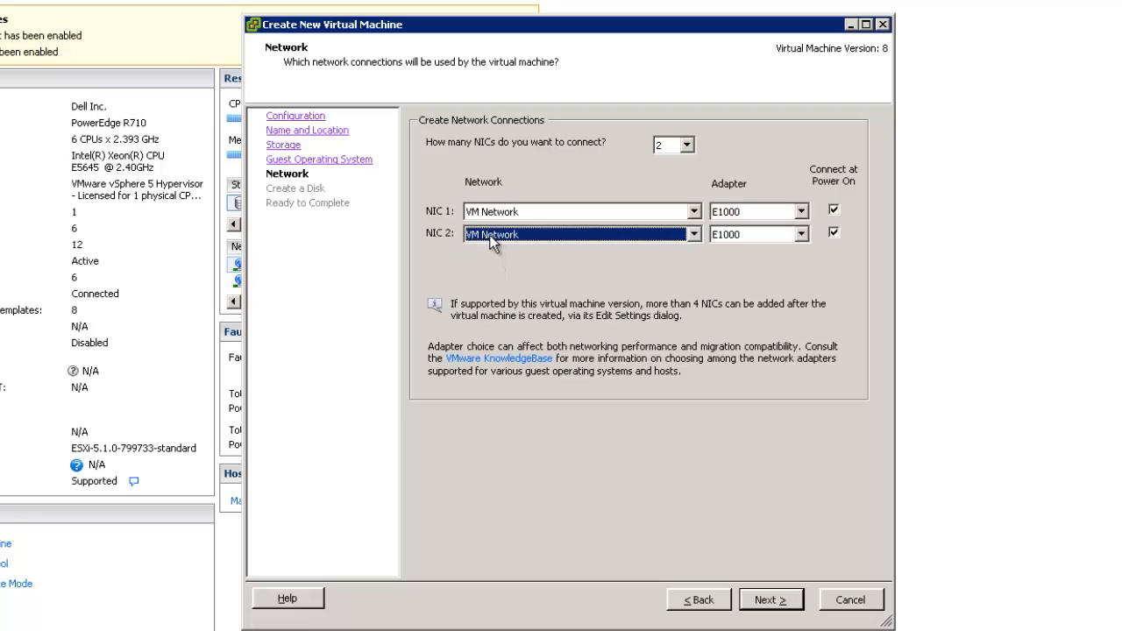
Set the adapter type of both NIC 1 and NIC 2 to VMXNET 3
click(775, 209)
click(755, 249)
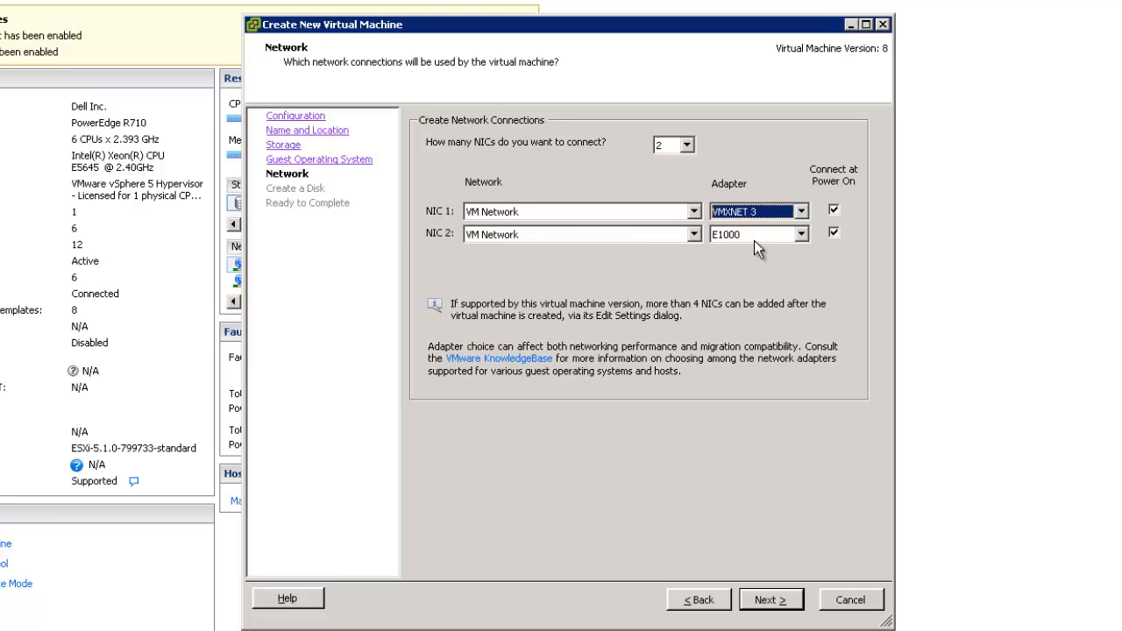
click(754, 241)
click(745, 274)
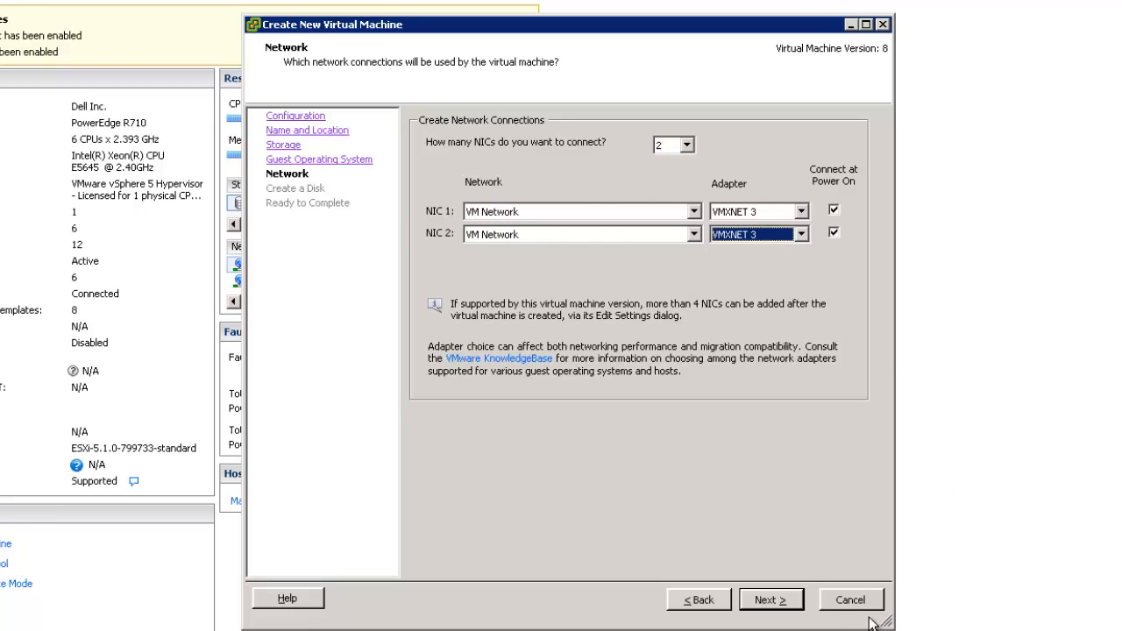
Accept the 16 GB Thick Provision Lazy Zeroed disk and finish creating the virtual machine
click(786, 604)
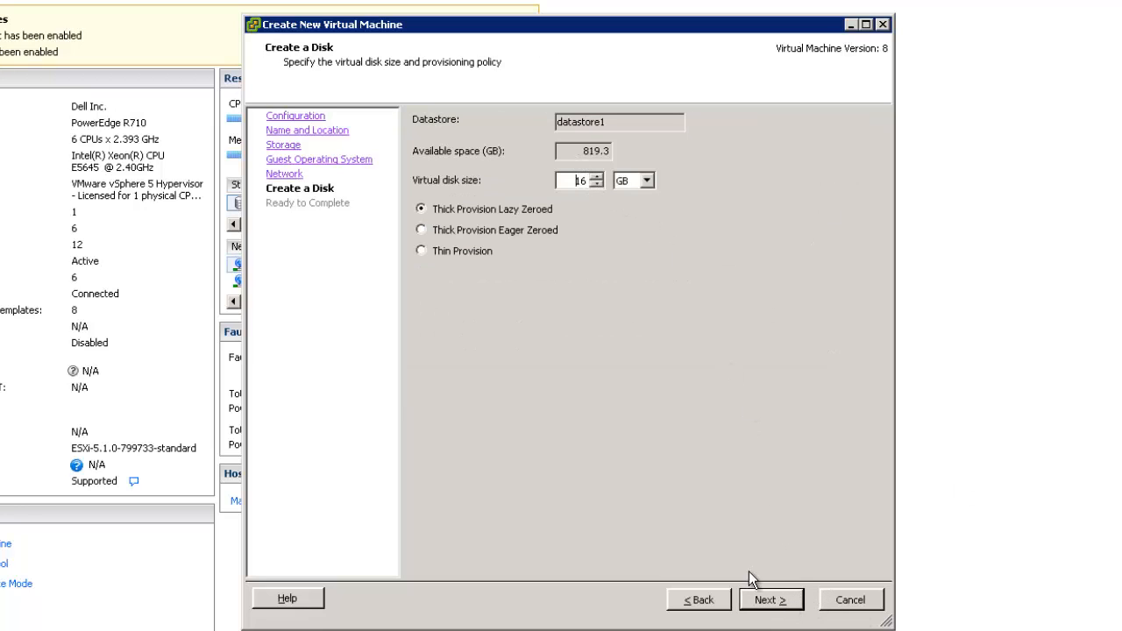
click(775, 604)
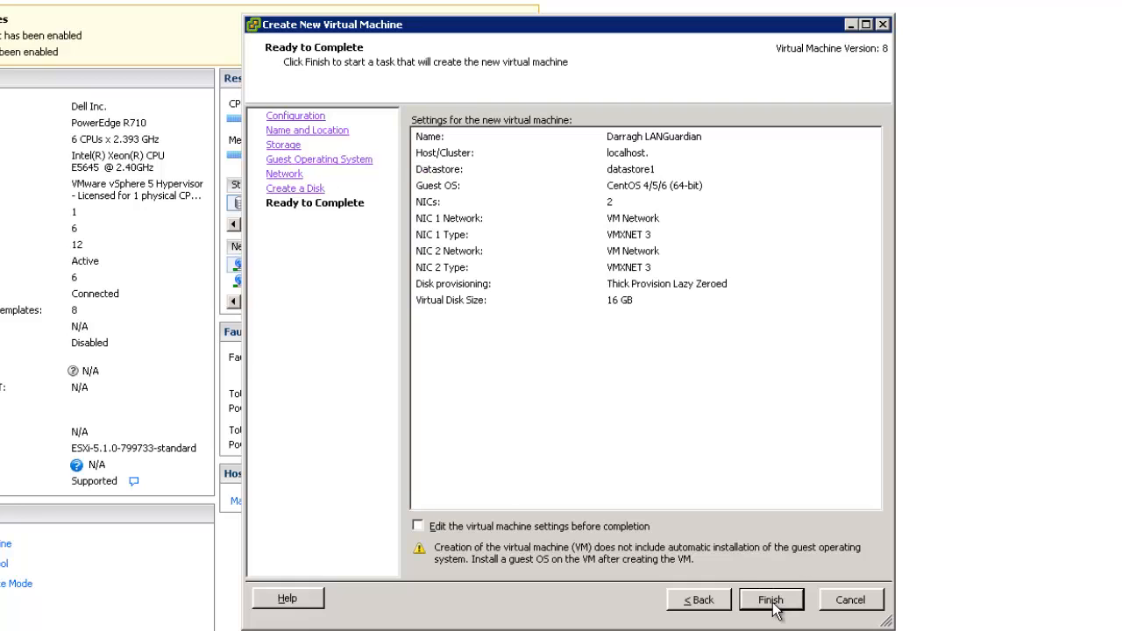
click(771, 600)
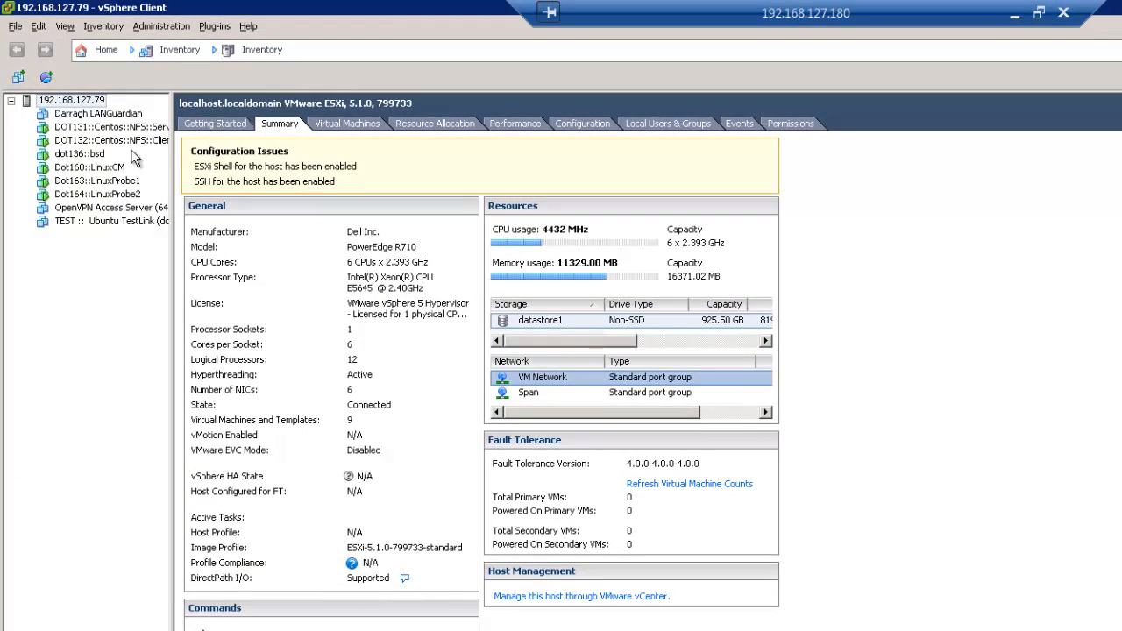
View the hardware settings of the new LANGuardian virtual machine and close them without changes
click(102, 116)
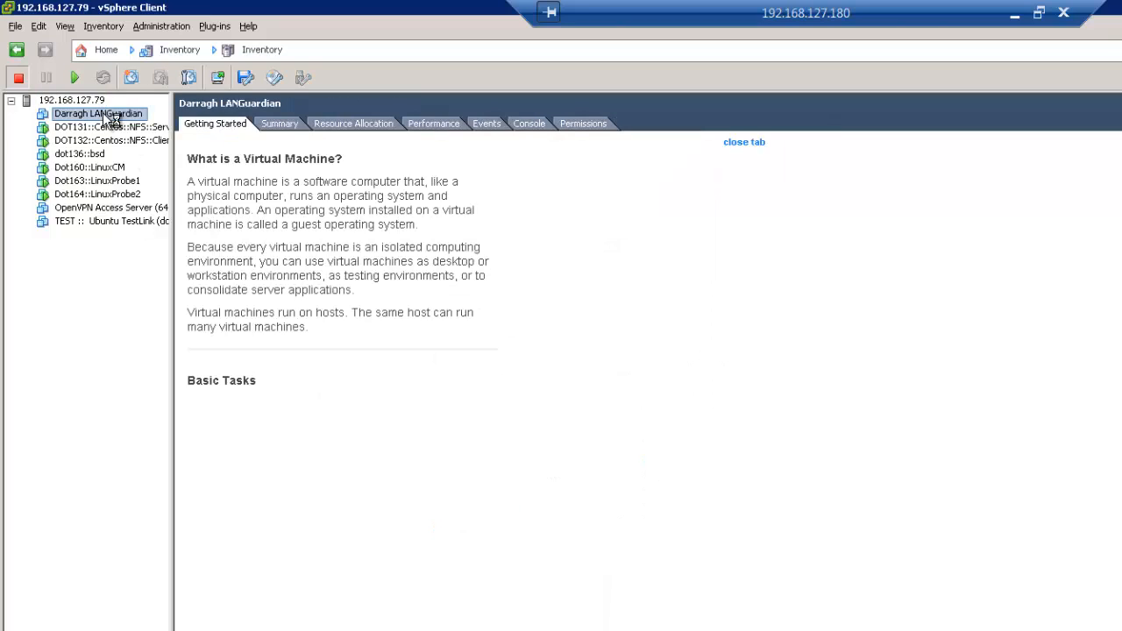
right_click(104, 116)
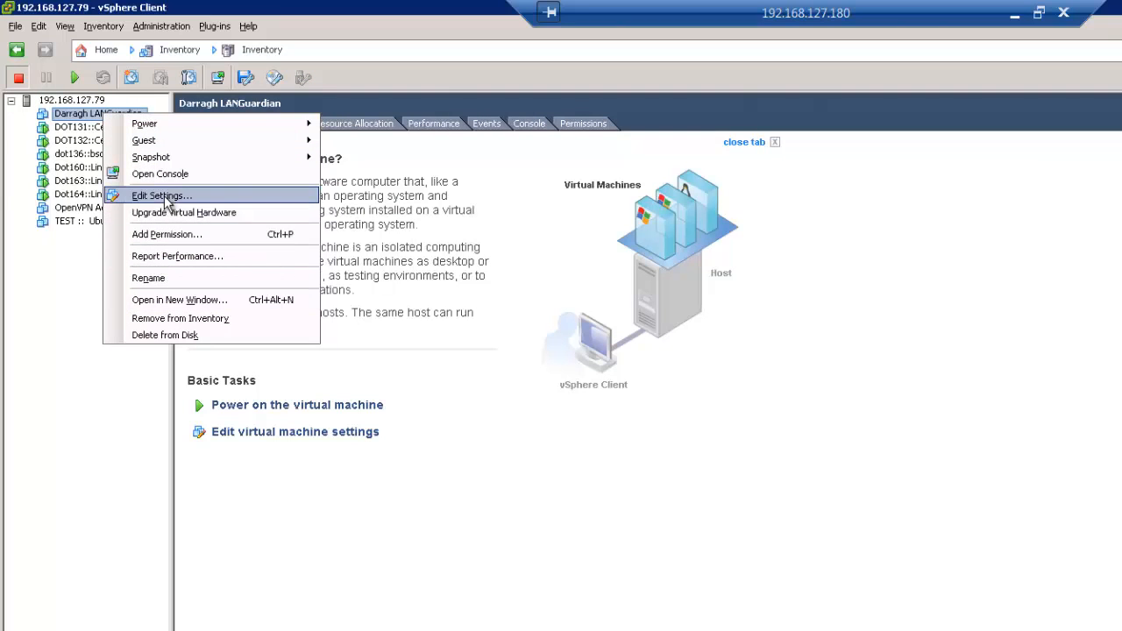
click(165, 197)
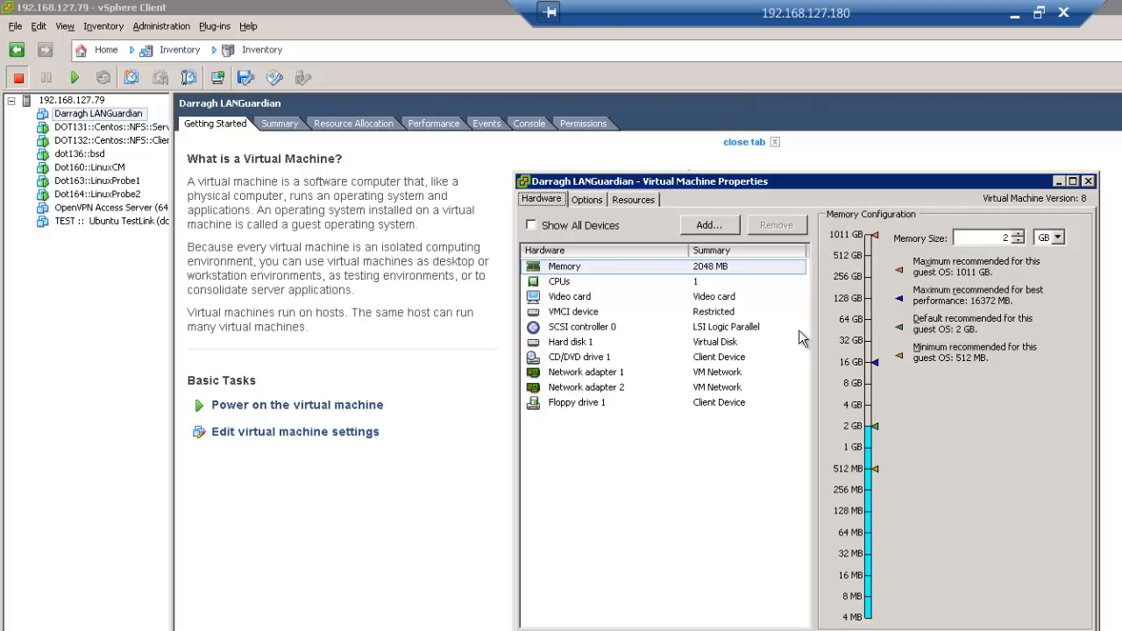
key(Escape)
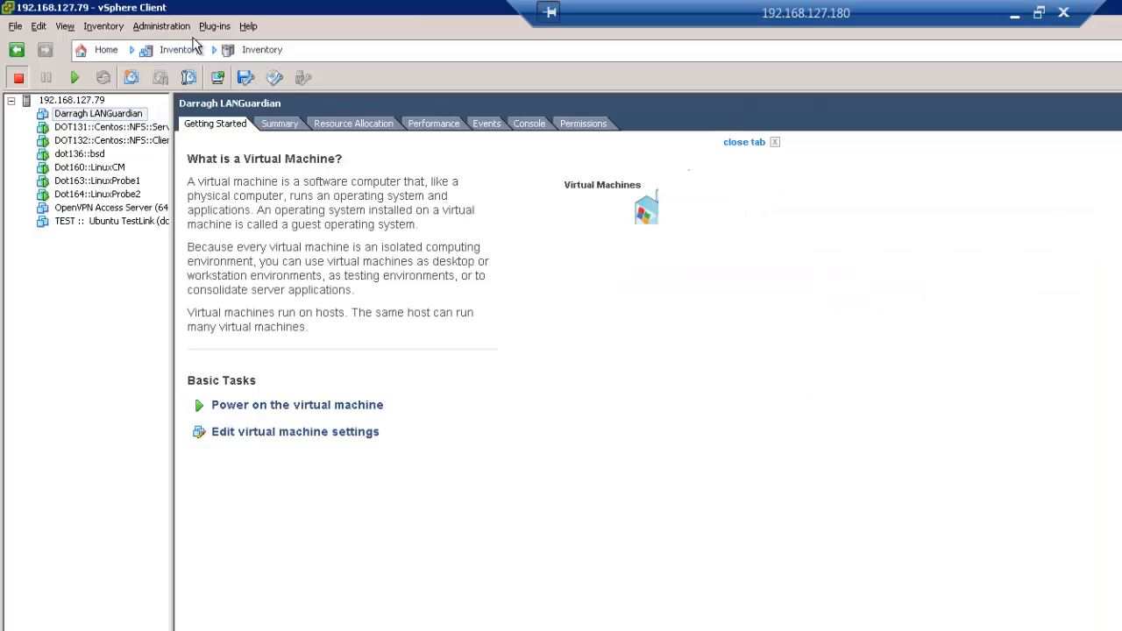
Power on the new LANGuardian virtual machine and show its console
click(106, 110)
right_click(103, 122)
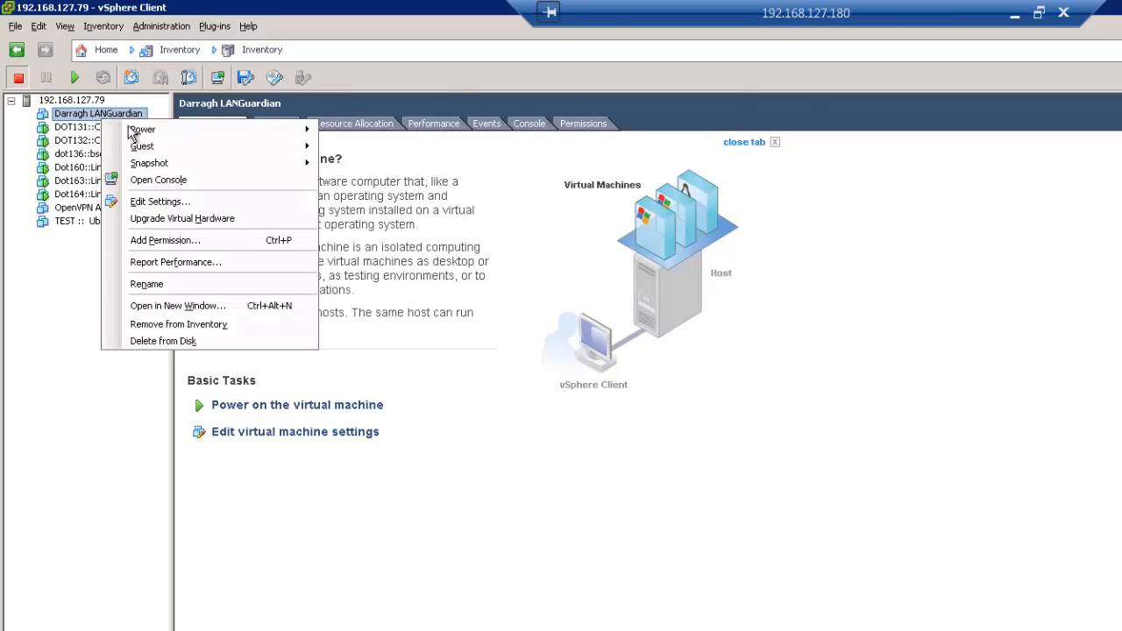
mouse_move(268, 130)
click(365, 133)
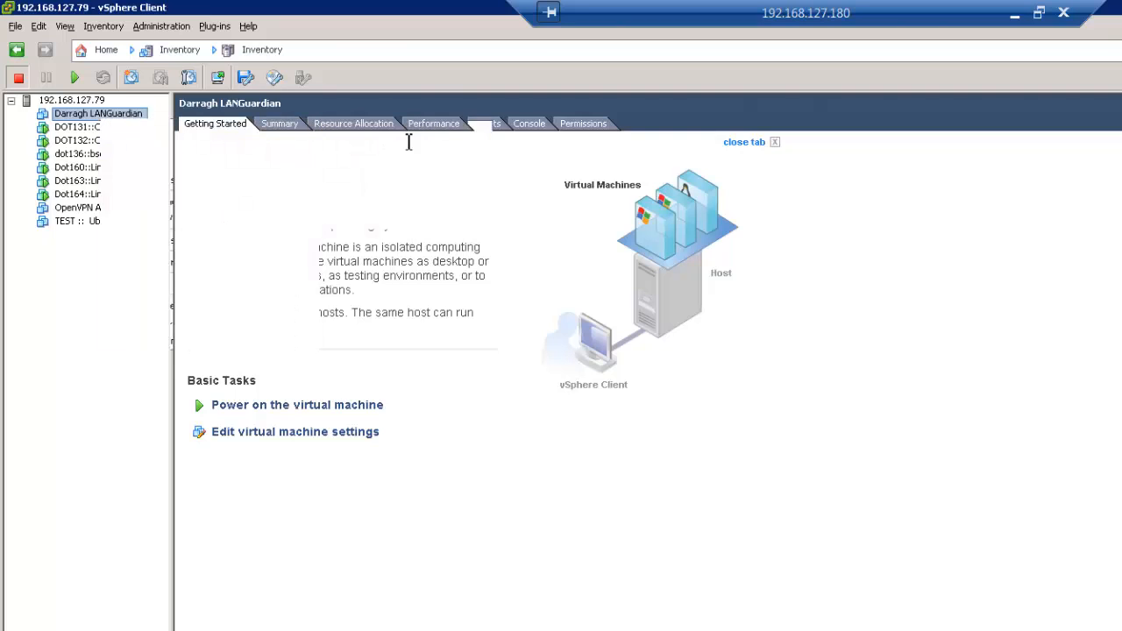
click(117, 115)
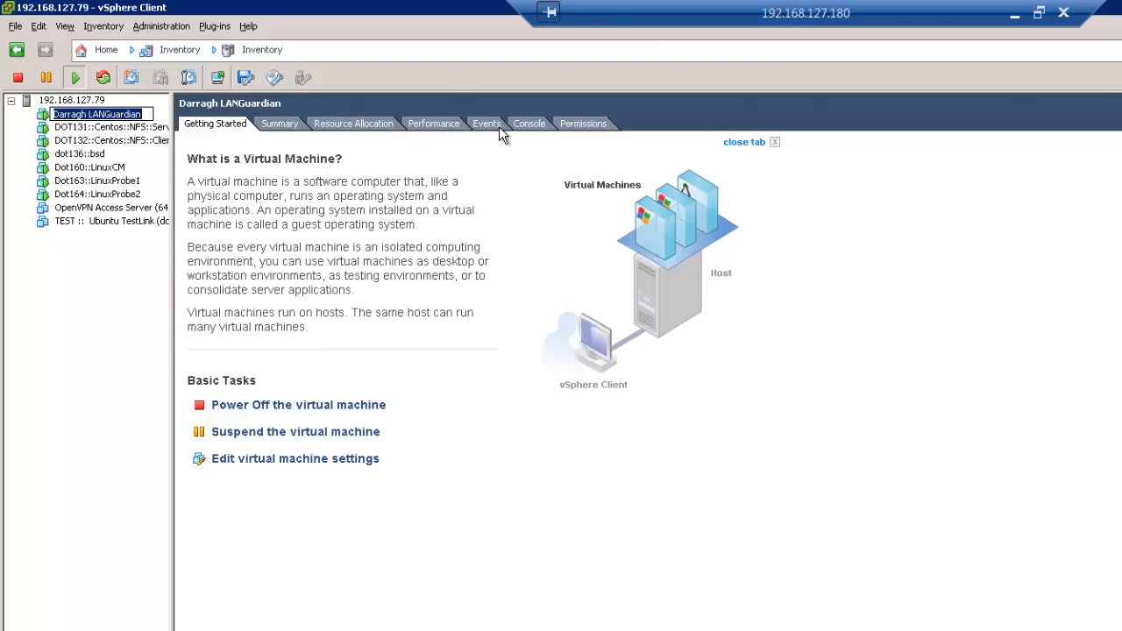
click(530, 124)
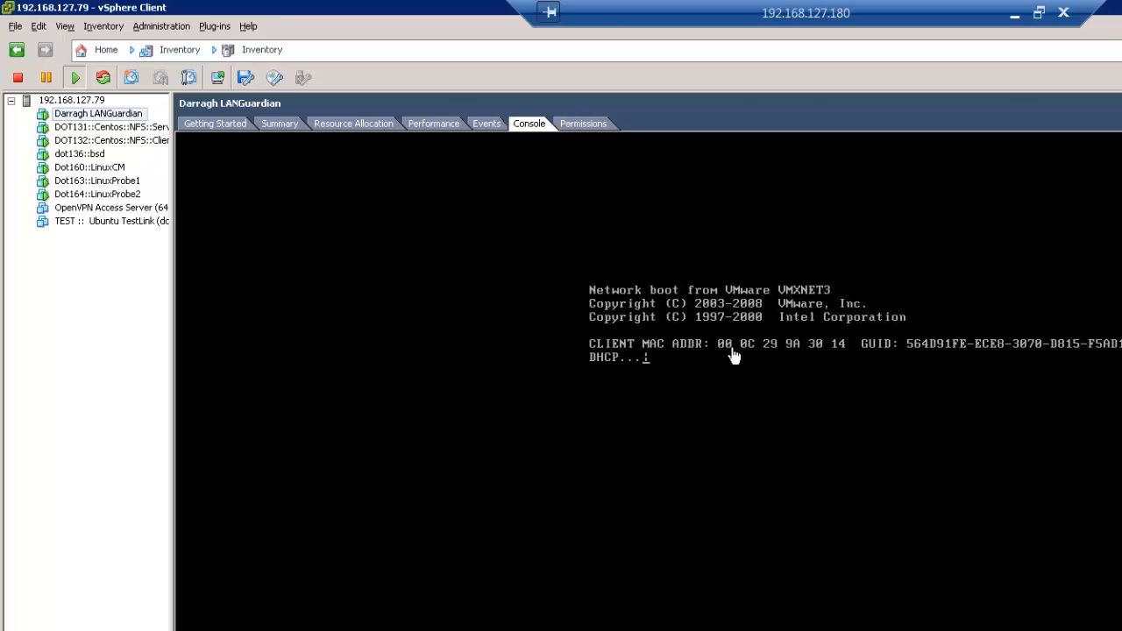
Power off the running LANGuardian virtual machine and confirm the shutdown
right_click(116, 115)
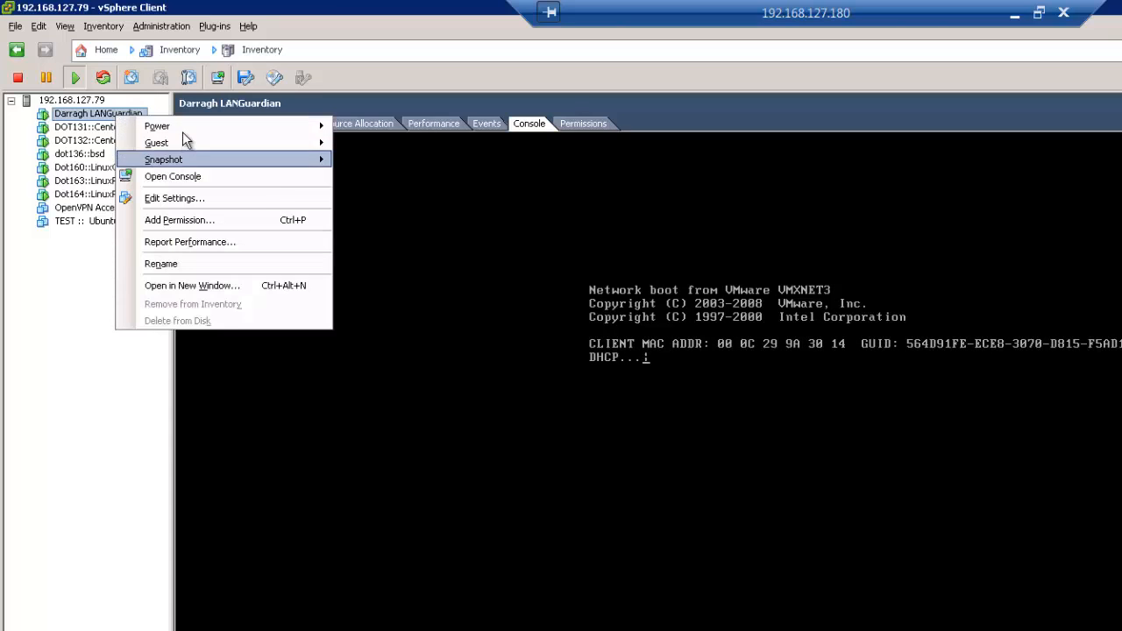
mouse_move(185, 127)
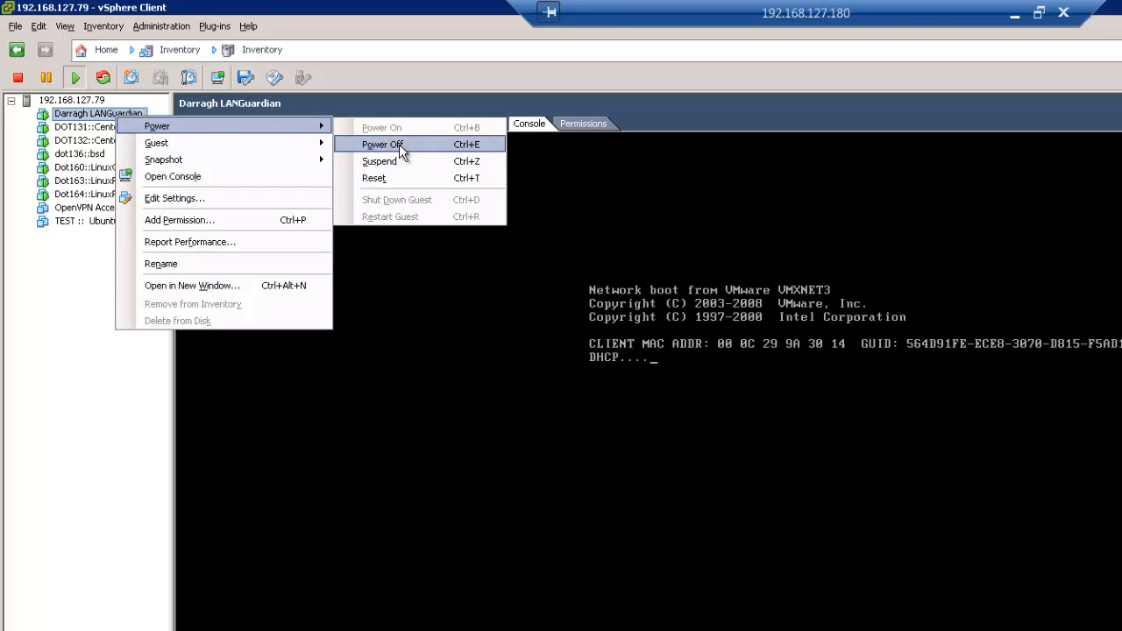
click(399, 144)
click(775, 478)
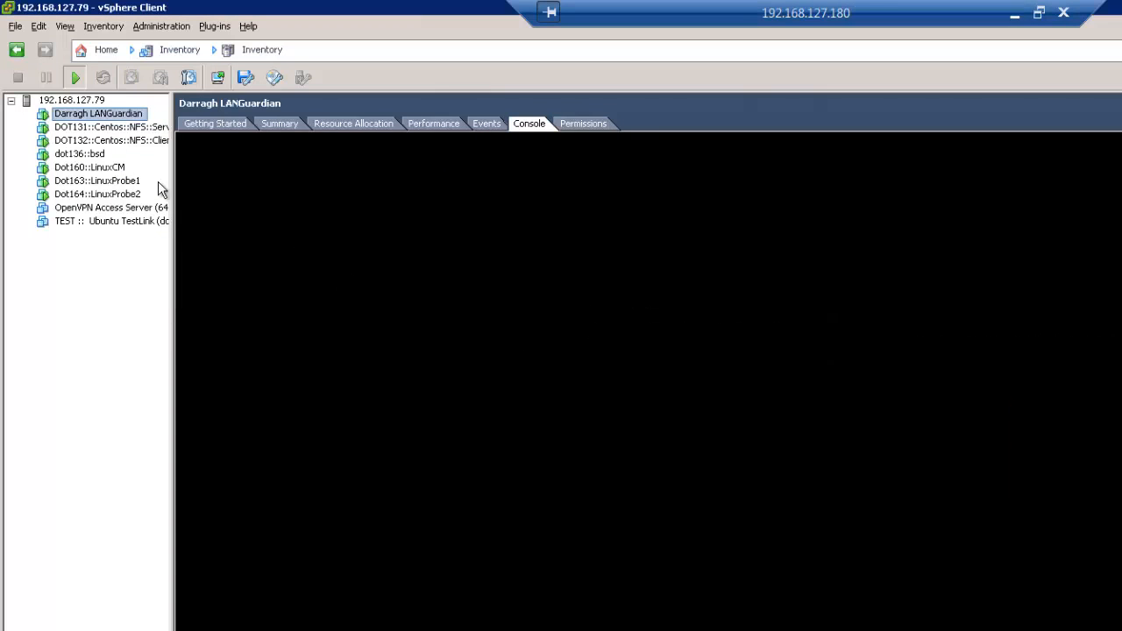
Set the LANGuardian machine's CD/DVD drive 1 to the datastore ISO file languardian-11.0.iso on datastore1, connected at power on, and save the settings
right_click(118, 121)
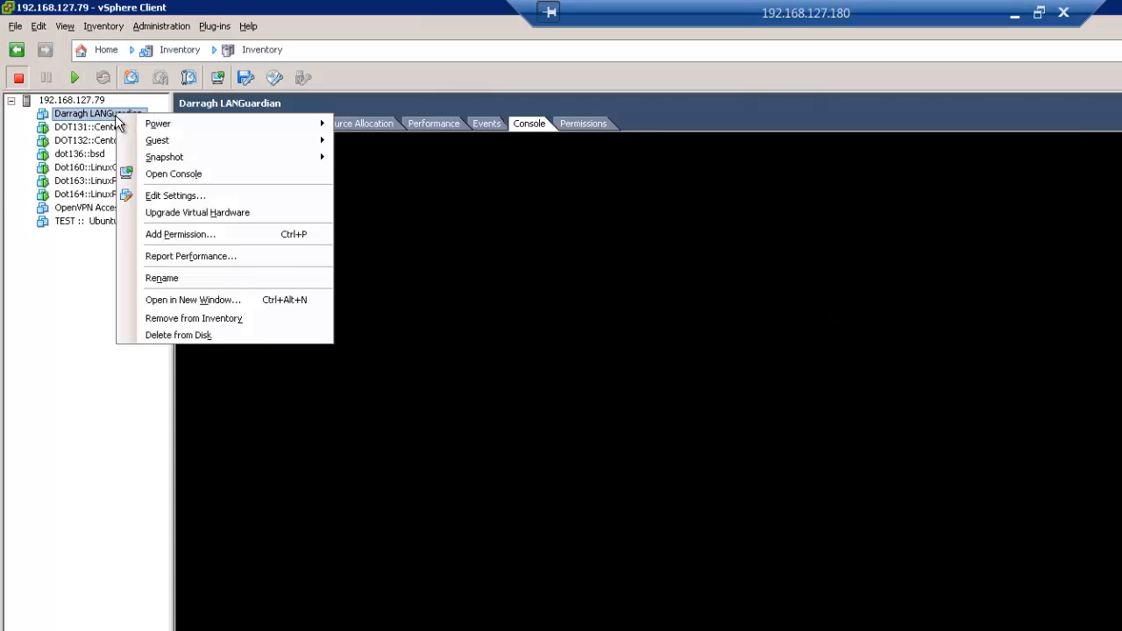
click(166, 196)
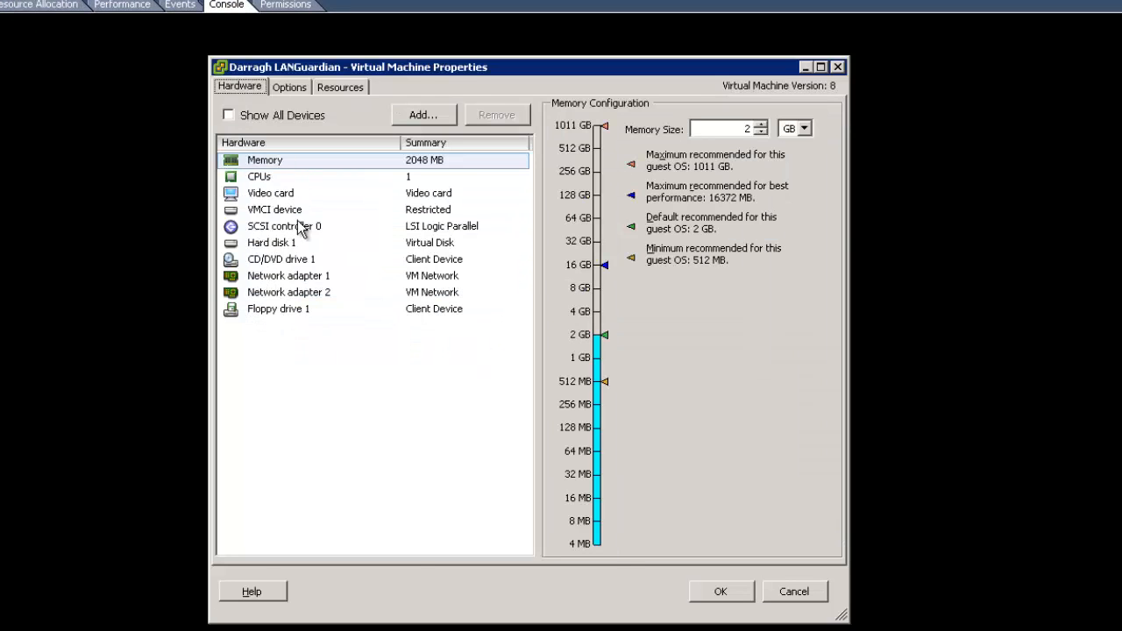
click(291, 266)
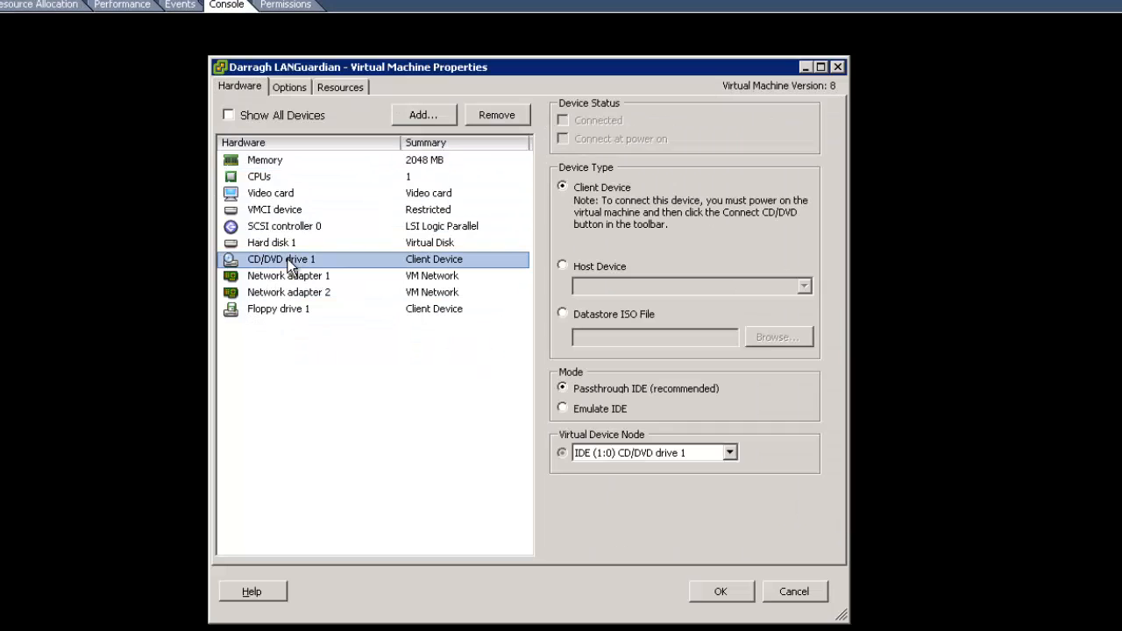
click(563, 313)
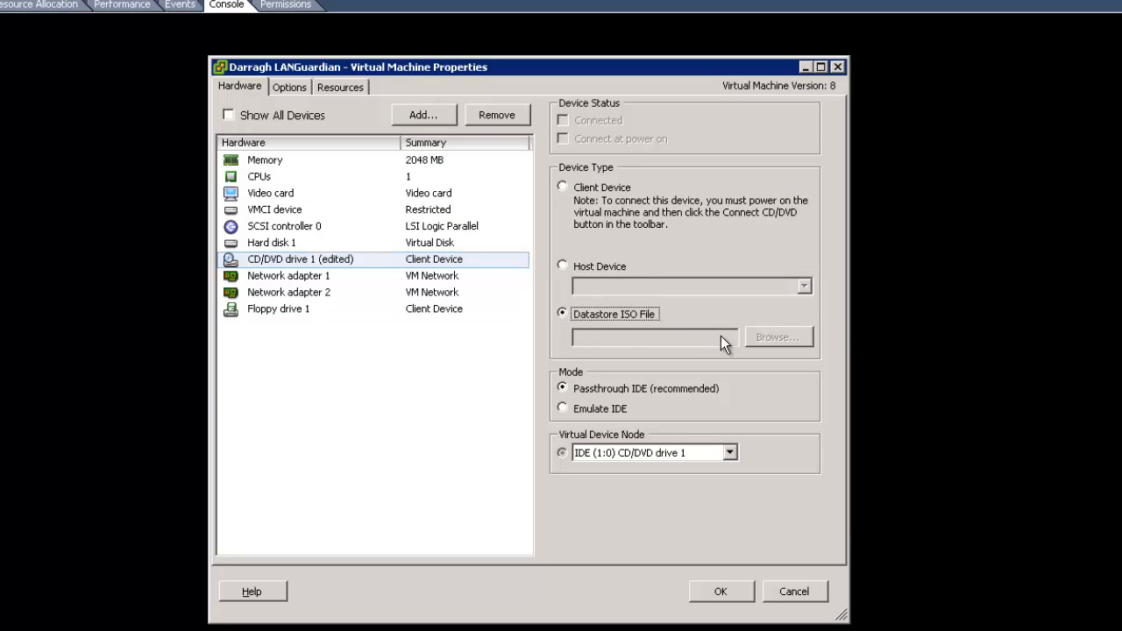
click(780, 337)
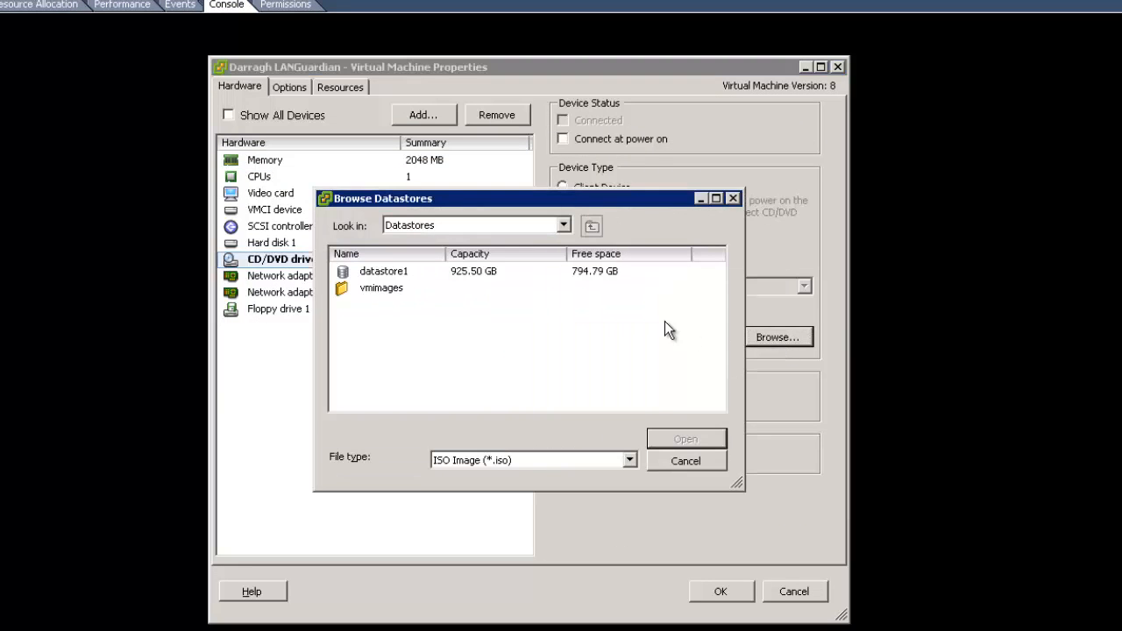
double_click(388, 273)
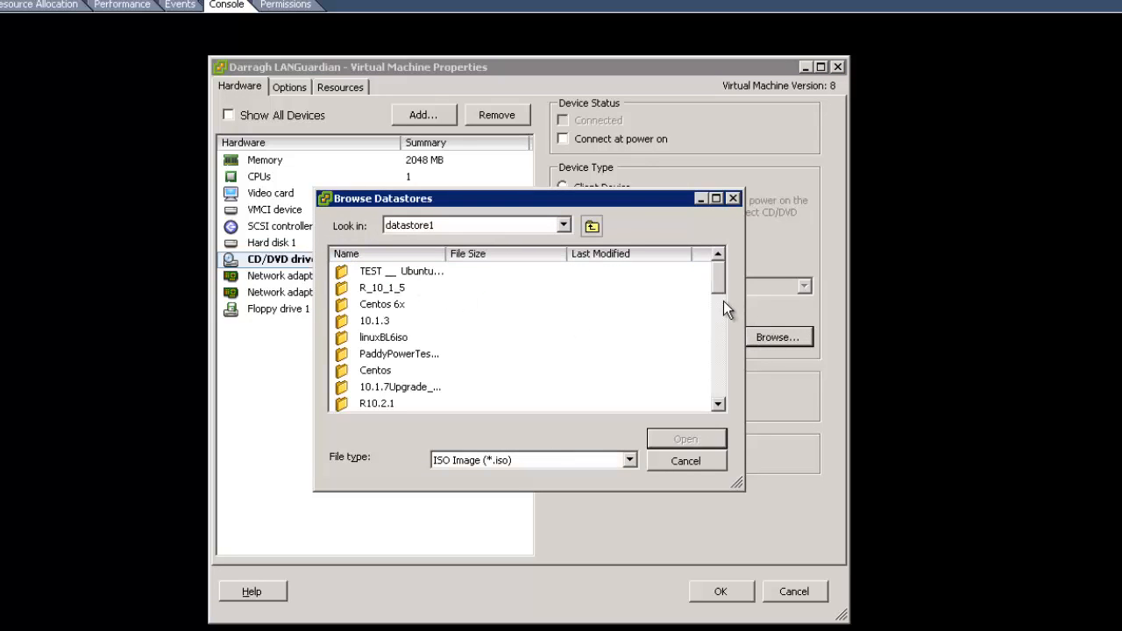
drag(724, 300, 732, 411)
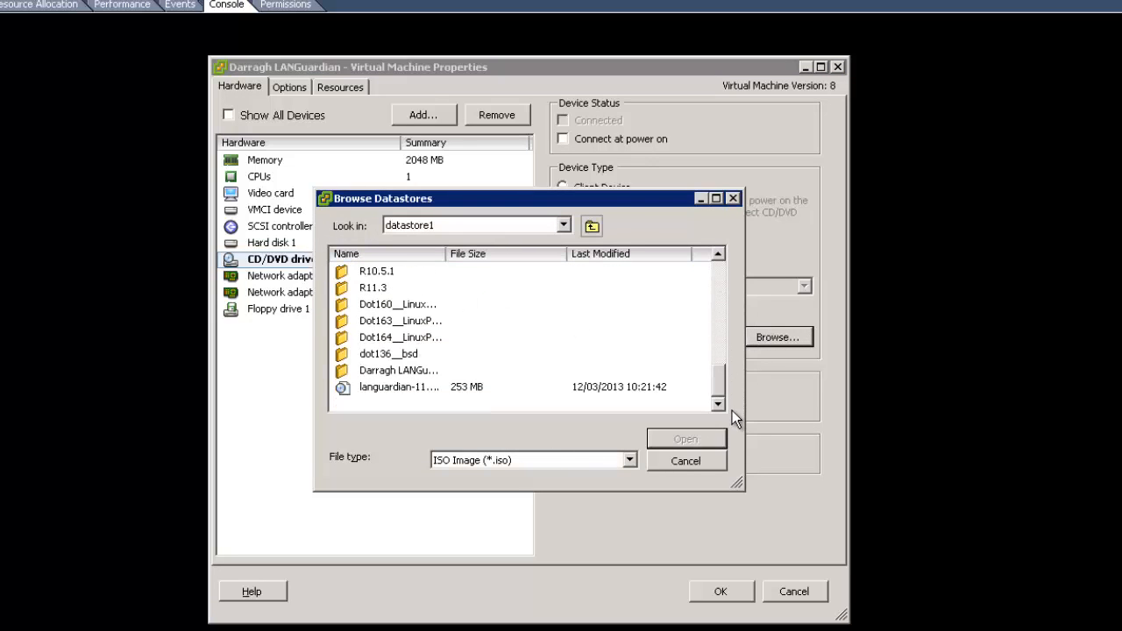
click(415, 387)
click(681, 437)
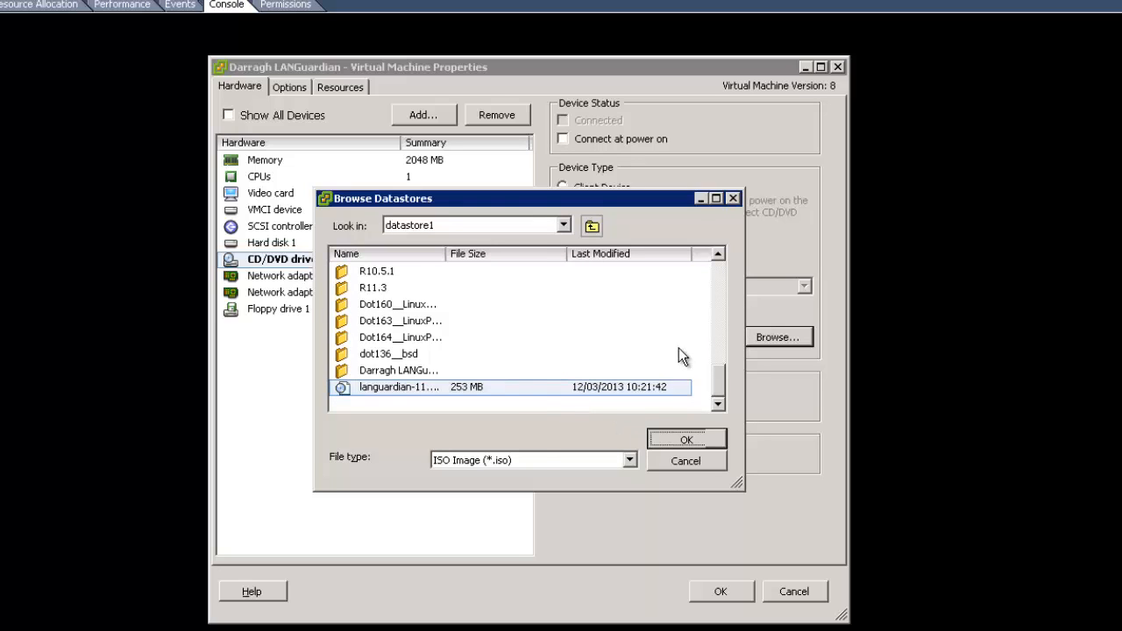
click(577, 140)
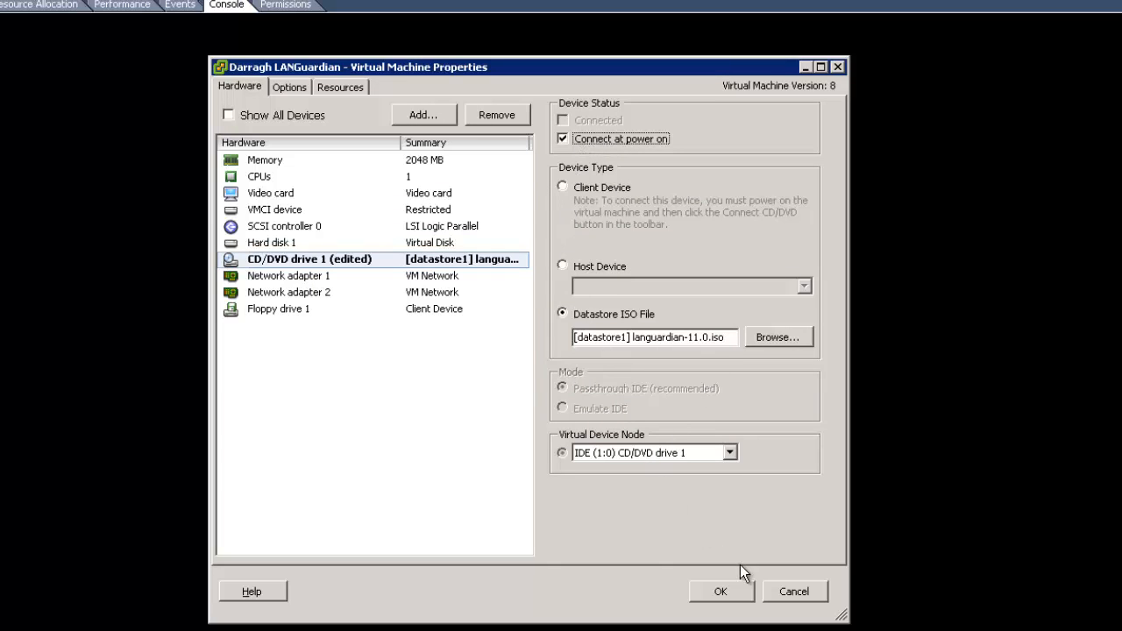
click(729, 592)
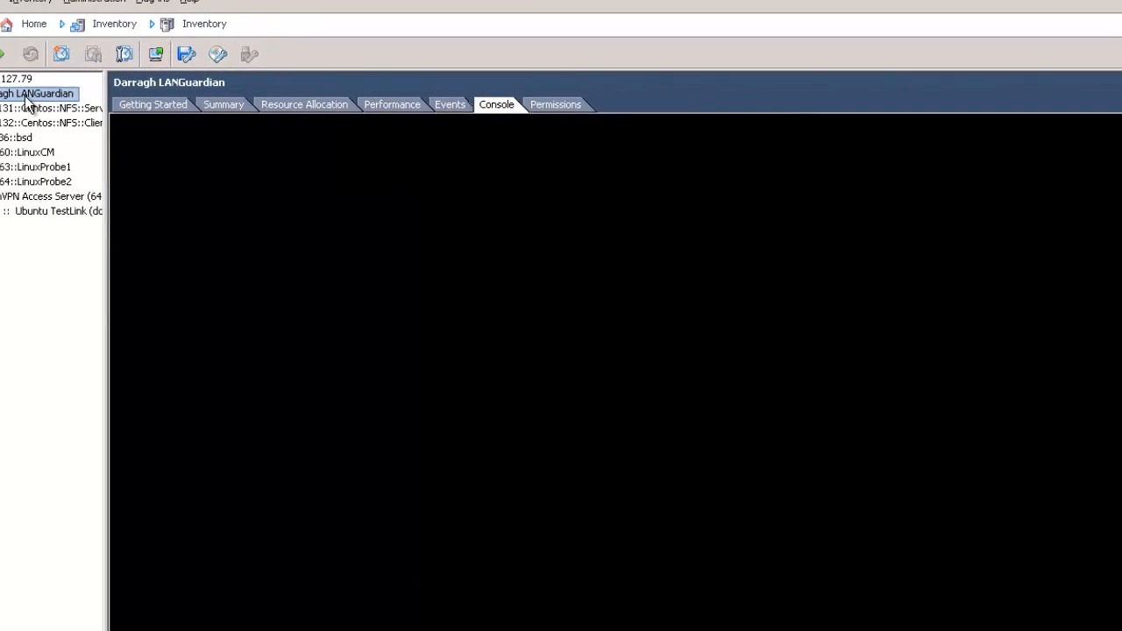
Power on the LANGuardian virtual machine and answer yes in its console to continue with the installation
right_click(25, 96)
mouse_move(225, 110)
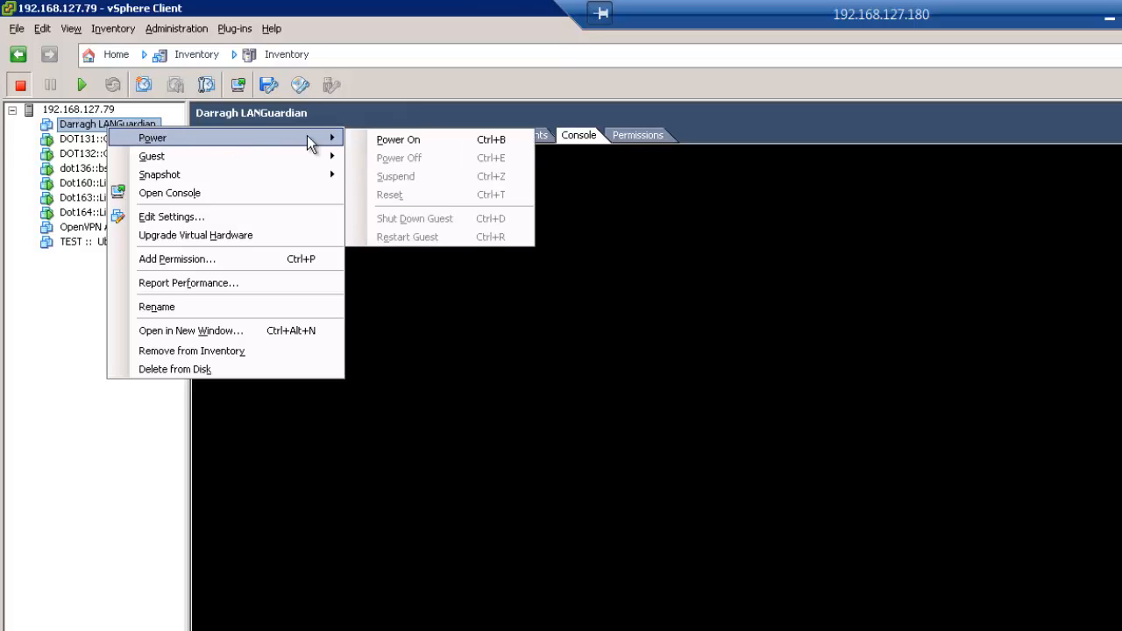
click(378, 139)
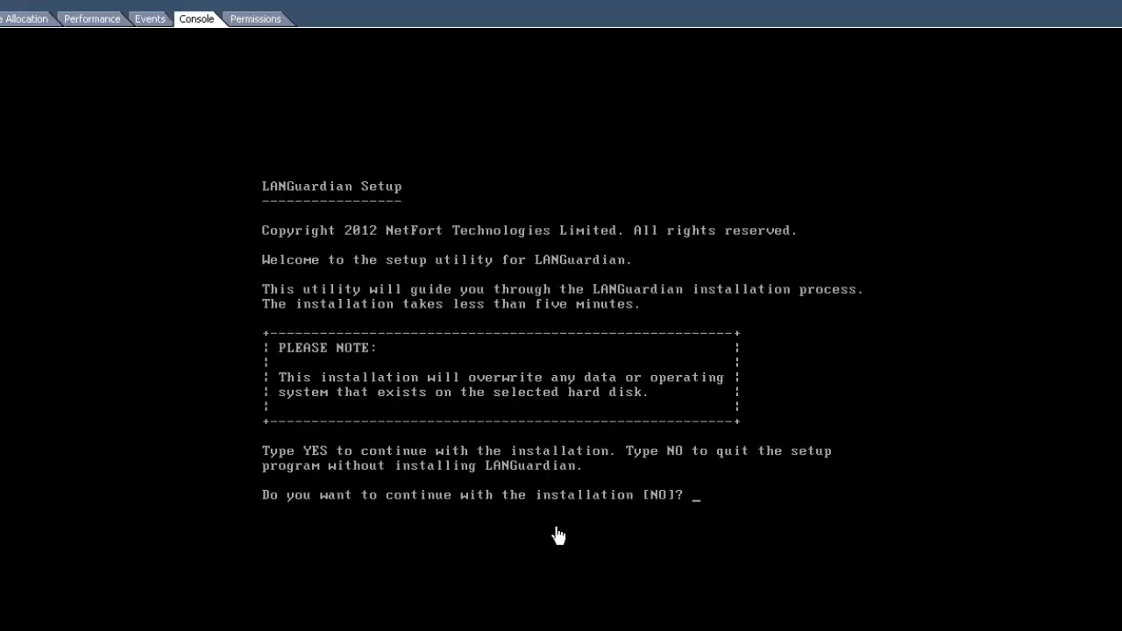
click(698, 467)
text(yes)
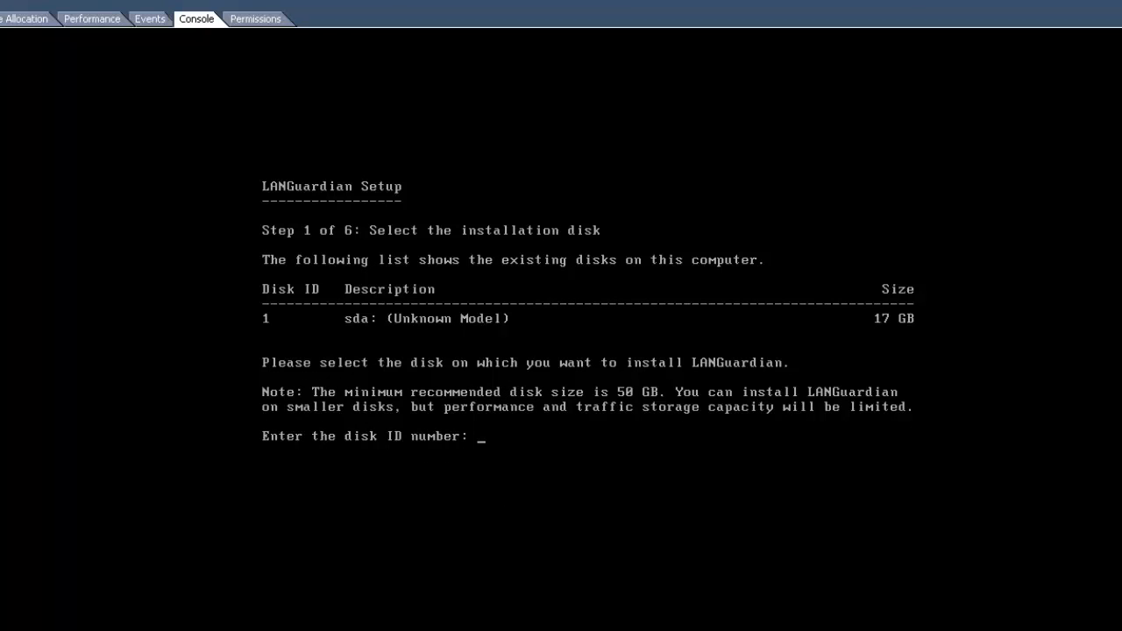
Choose disk 1 for the installation, agree to erase it, and assign NIC 1 to the LANGuardian user interface
text(1)
key(Return)
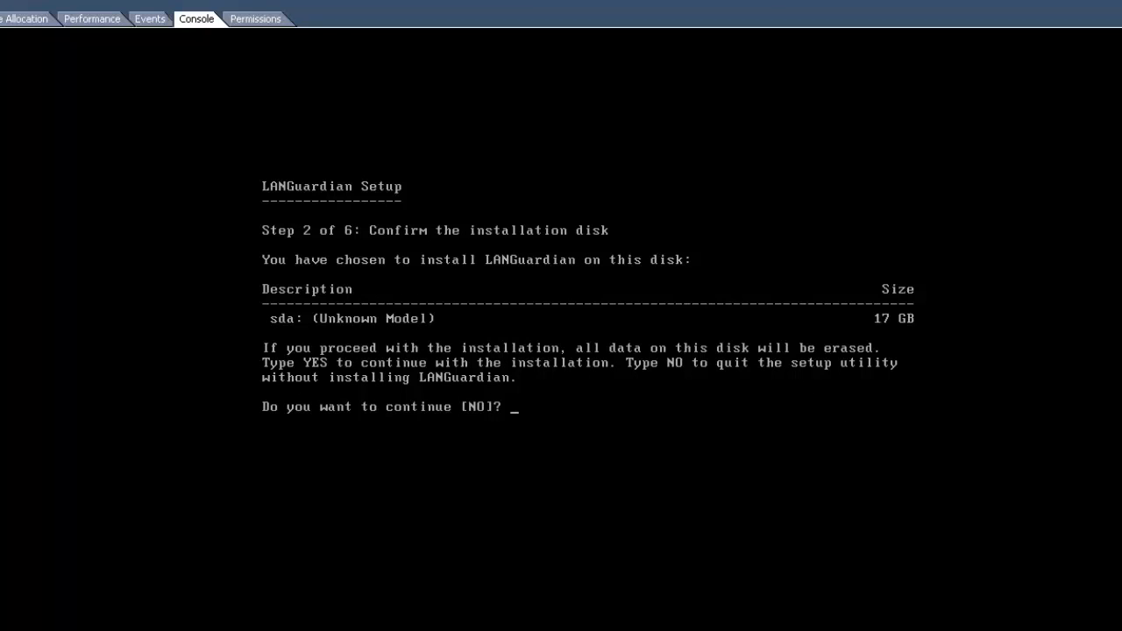
text(yes)
key(Return)
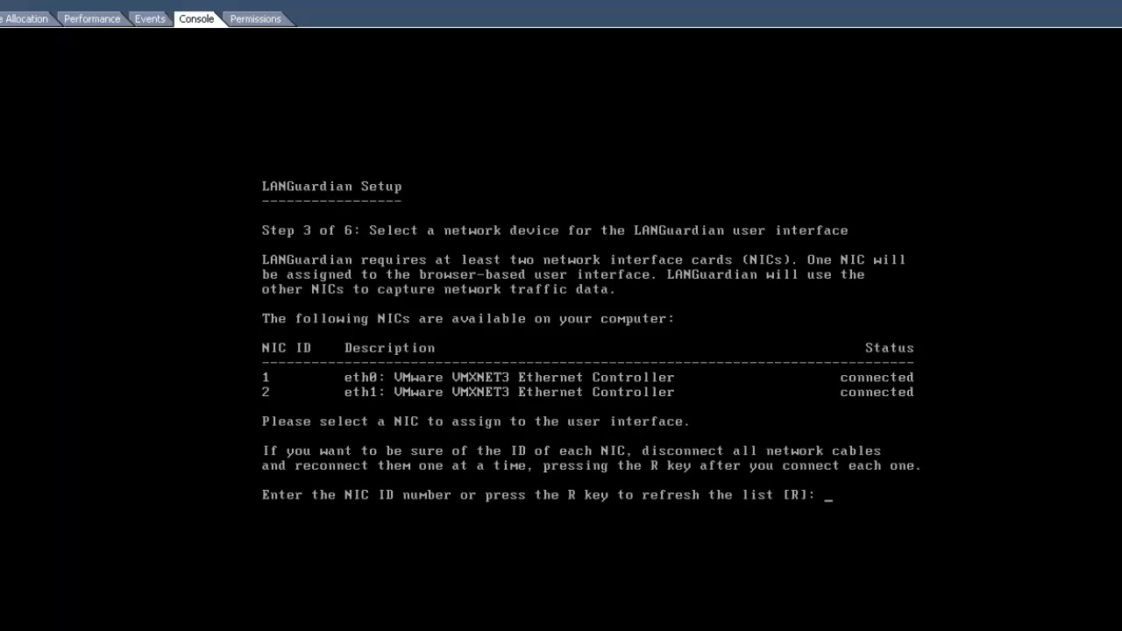
text(1)
key(Return)
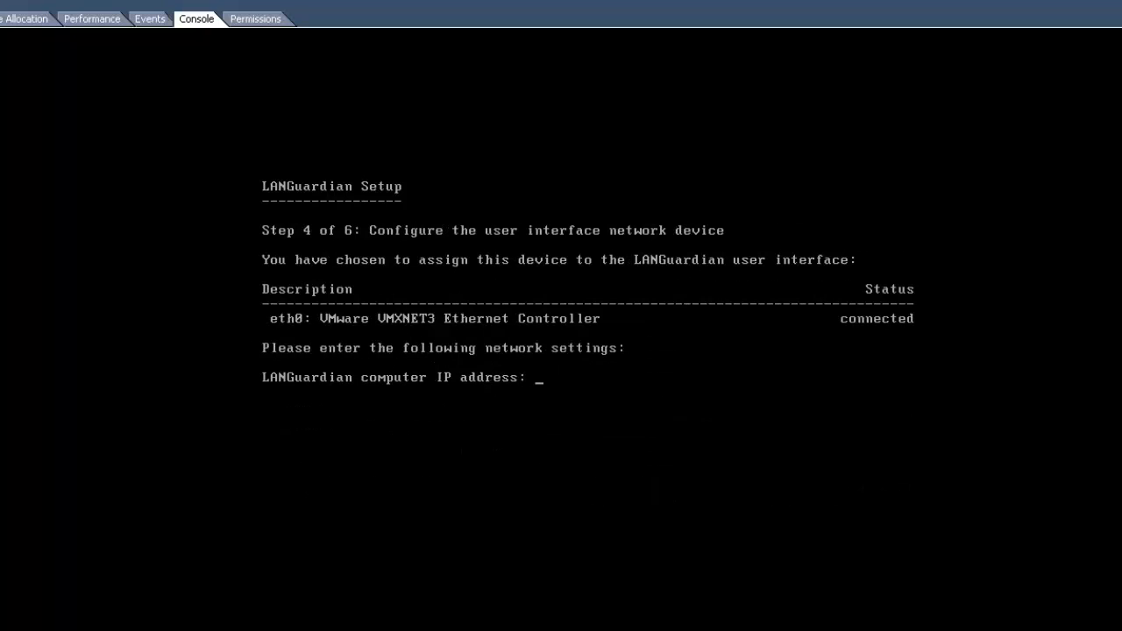
Set the LANGuardian computer's IP address to 192.168.127.151 and its network mask to 255.255.255.0
text(192.168)
key(BackSpace)
key(BackSpace)
text(68.127.151)
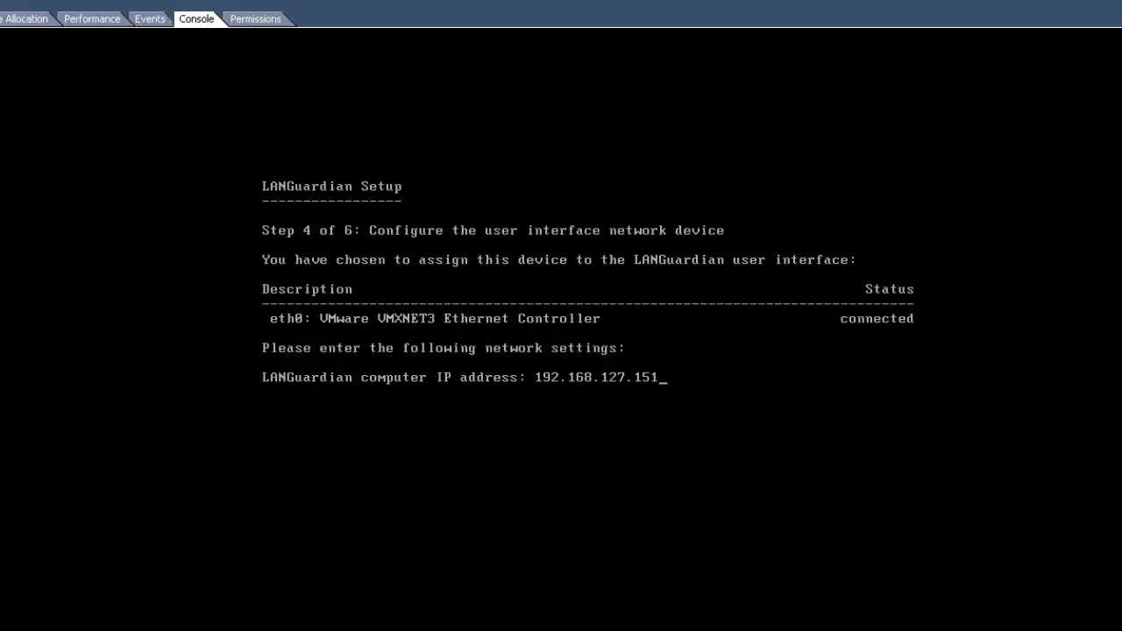
key(Return)
text(2)
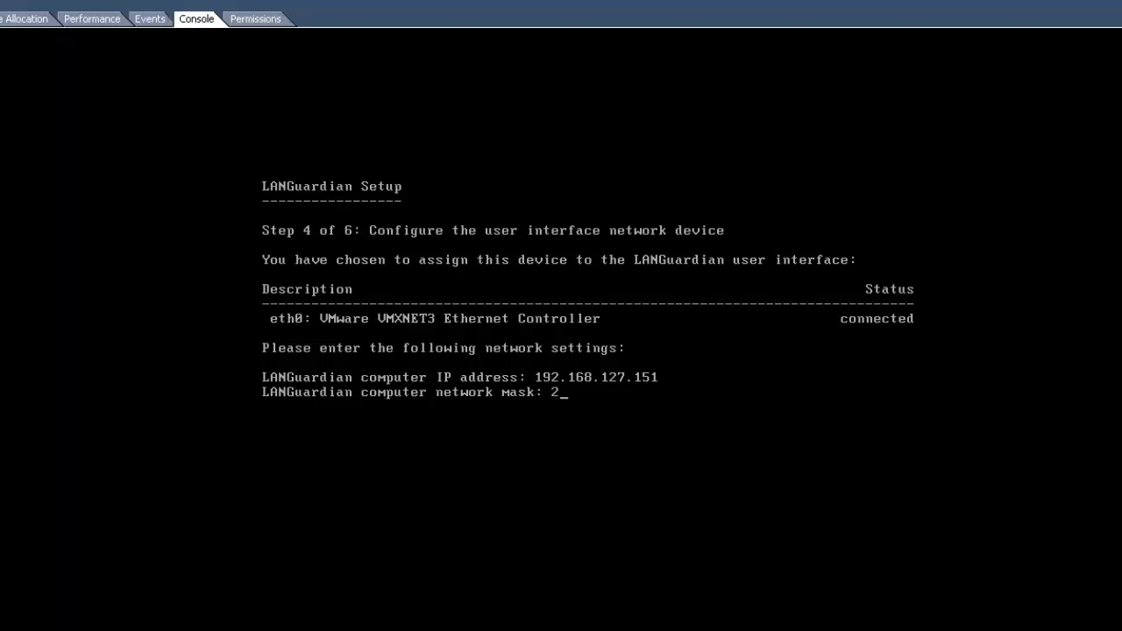
text(55.255.255.0)
key(Return)
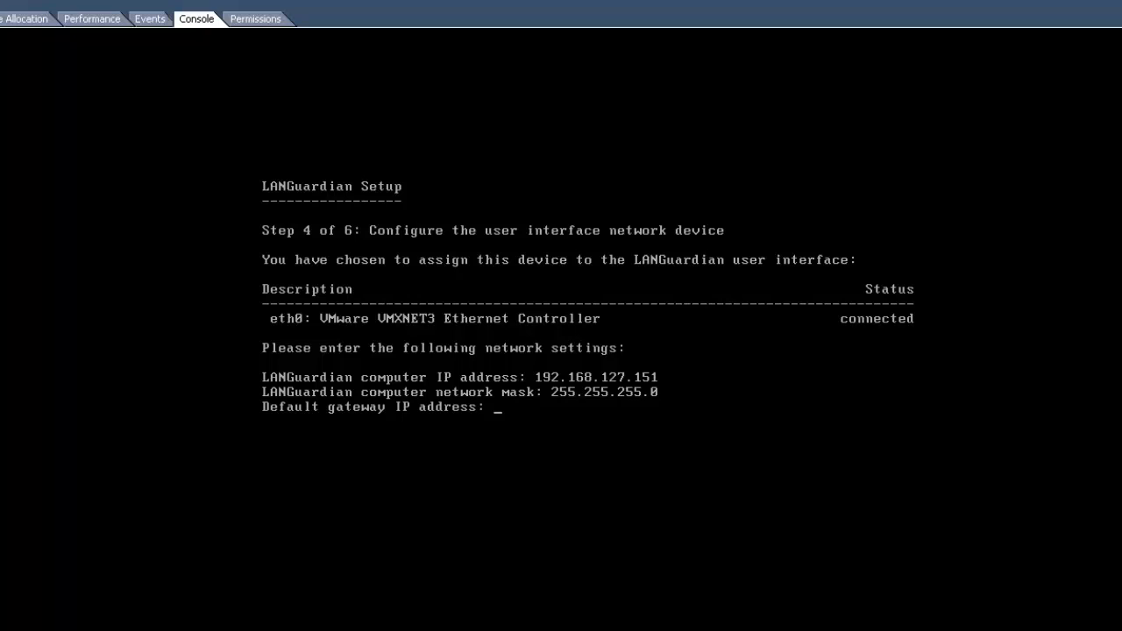
Set the default gateway to 192.168.127.90 and accept the default DNS server 8.8.8.8
text(192.68.1)
key(BackSpace)
key(BackSpace)
key(BackSpace)
key(BackSpace)
text(168.127.90)
key(Return)
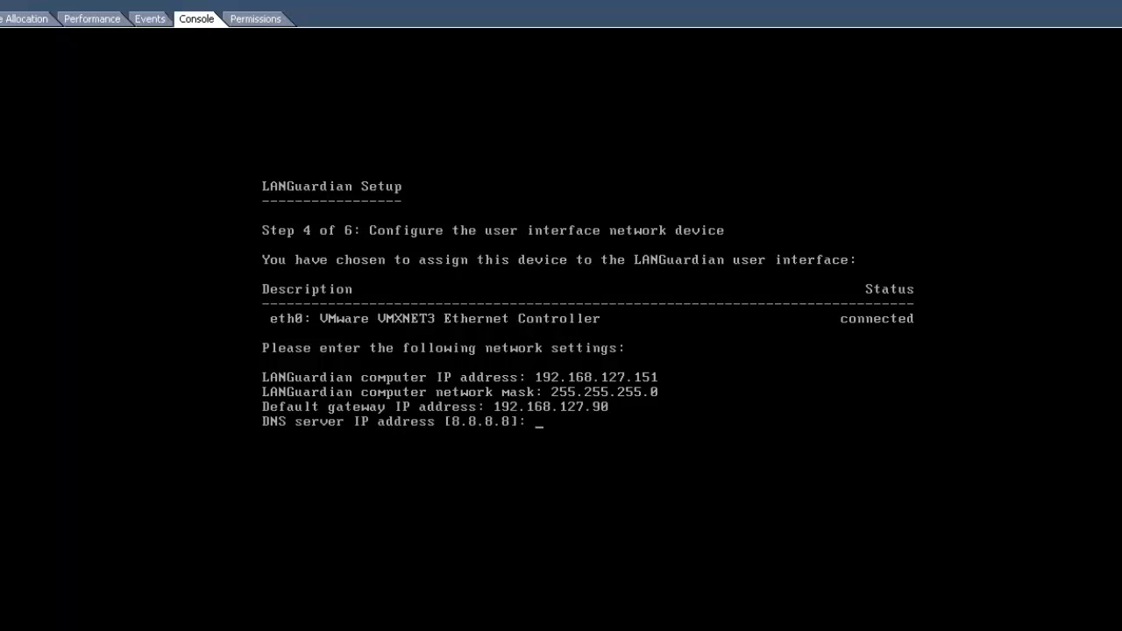
key(Return)
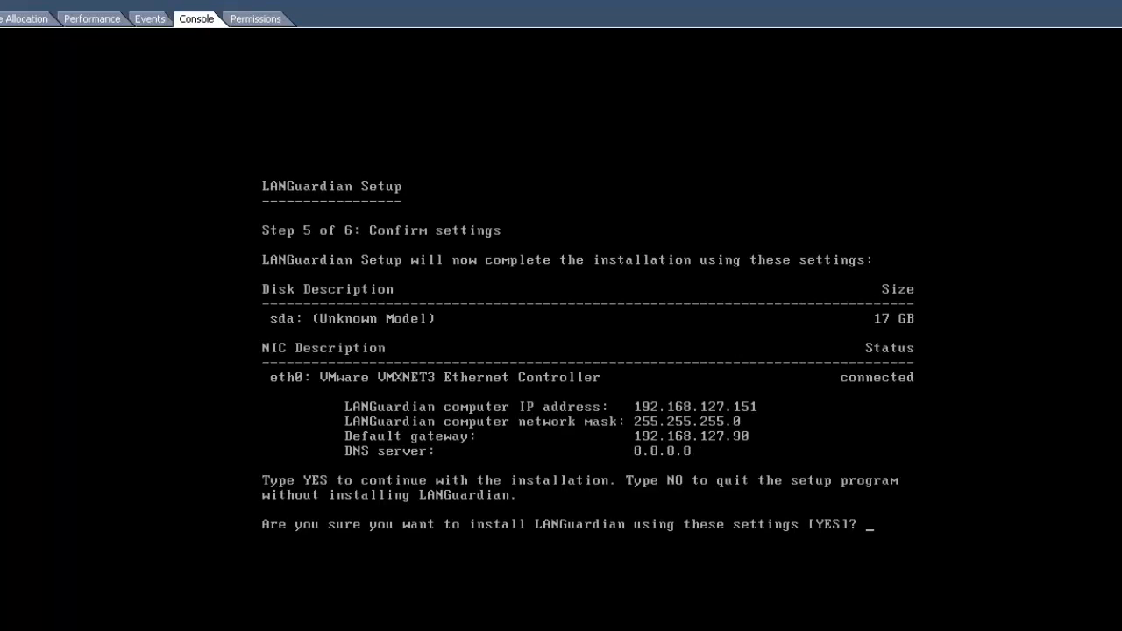
Answer yes to install LANGuardian with these settings, and restart the computer when the installation finishes
text(yes)
key(Return)
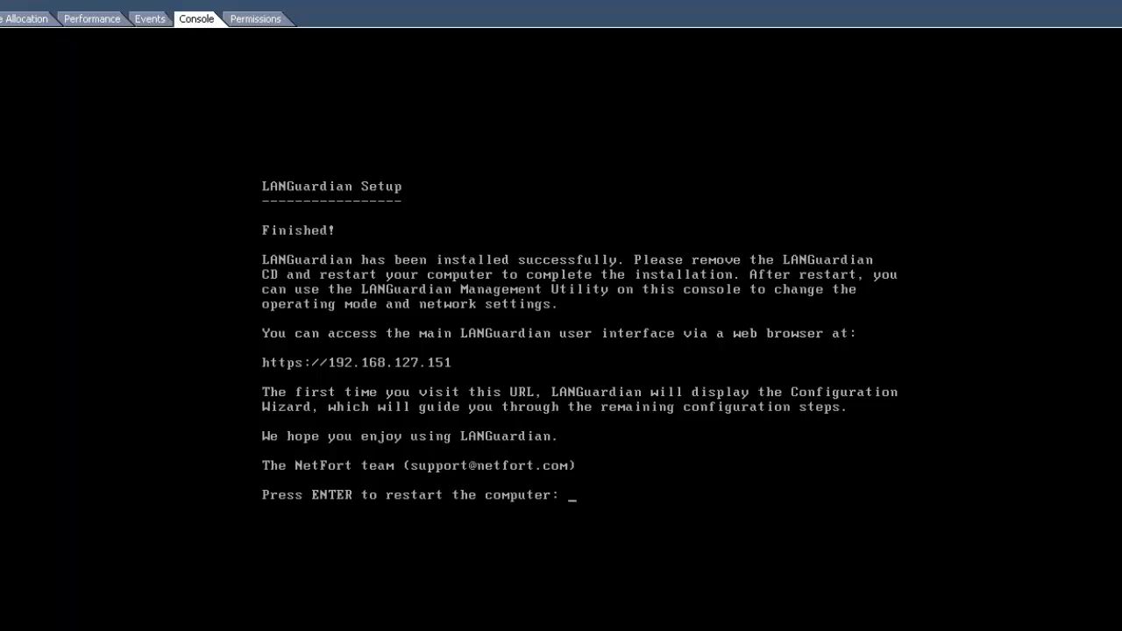
key(Return)
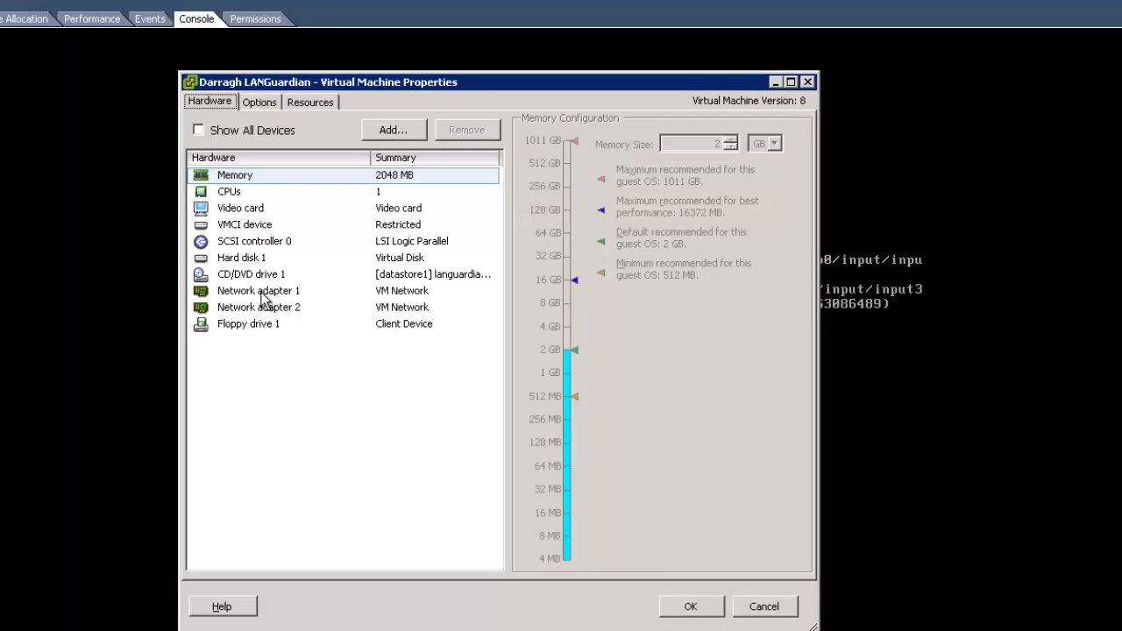
Review the settings of Network adapter 1 in the virtual machine's properties and close them without saving
click(262, 291)
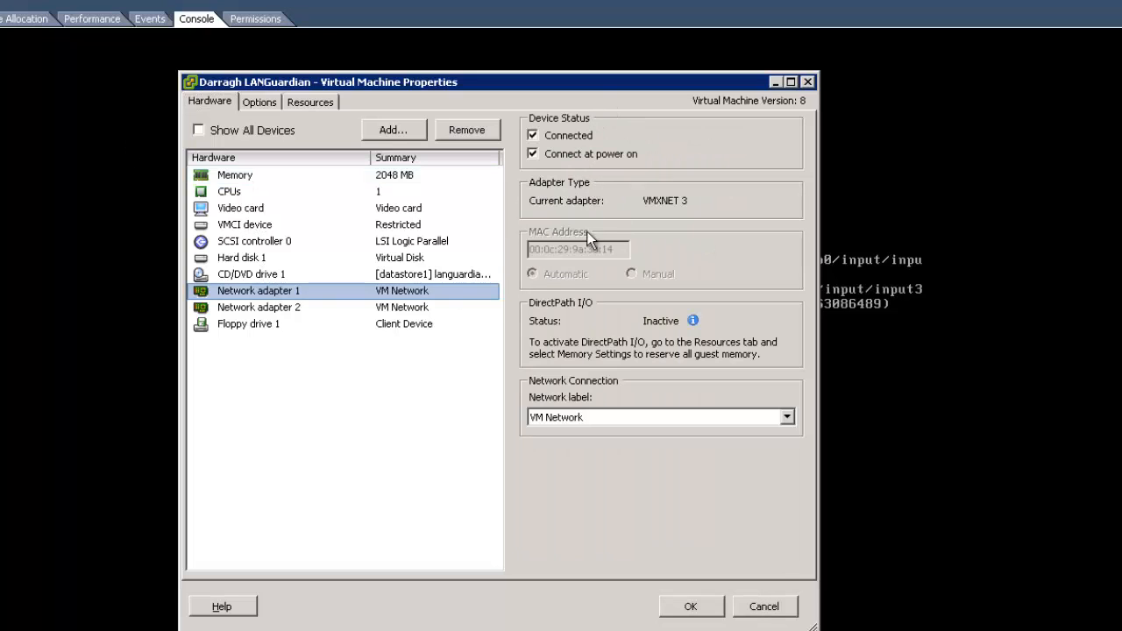
click(763, 607)
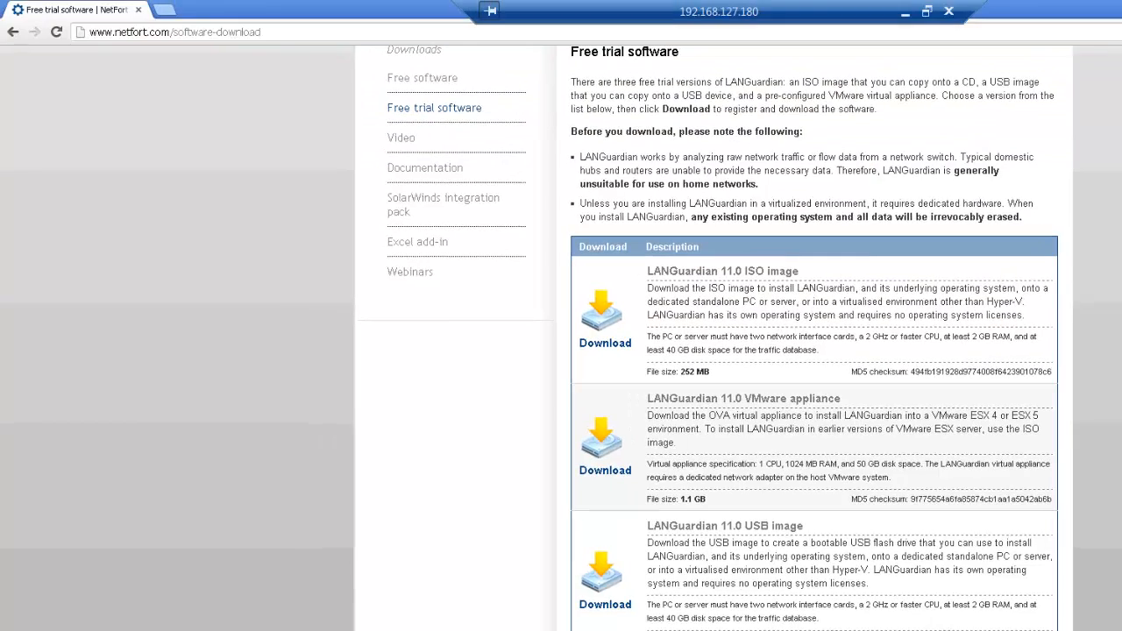
click(331, 34)
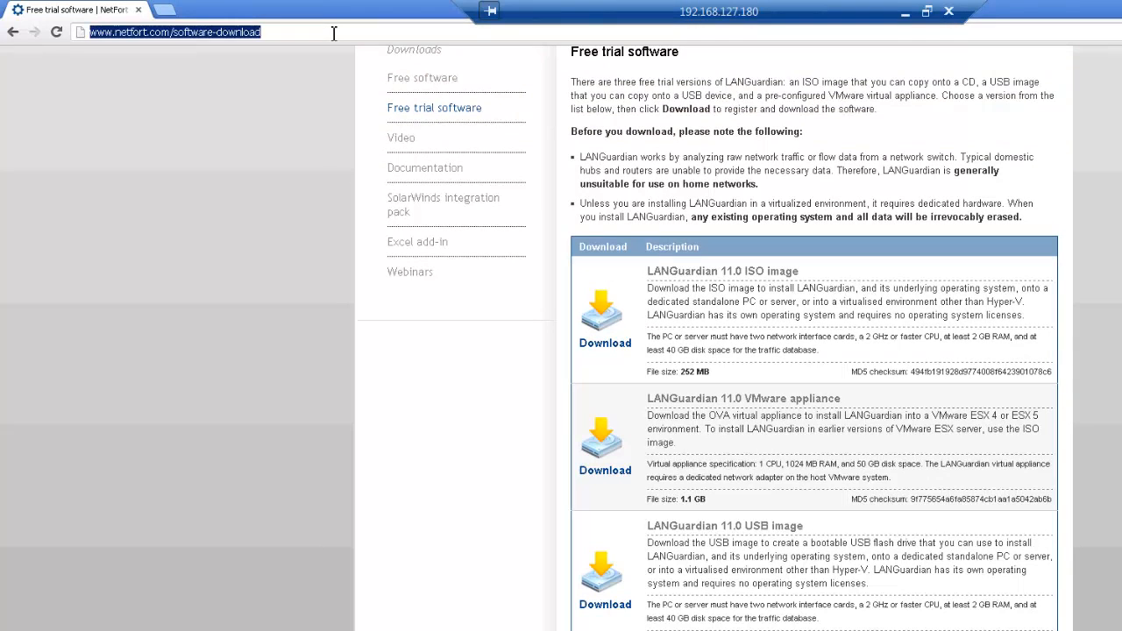
text(https)
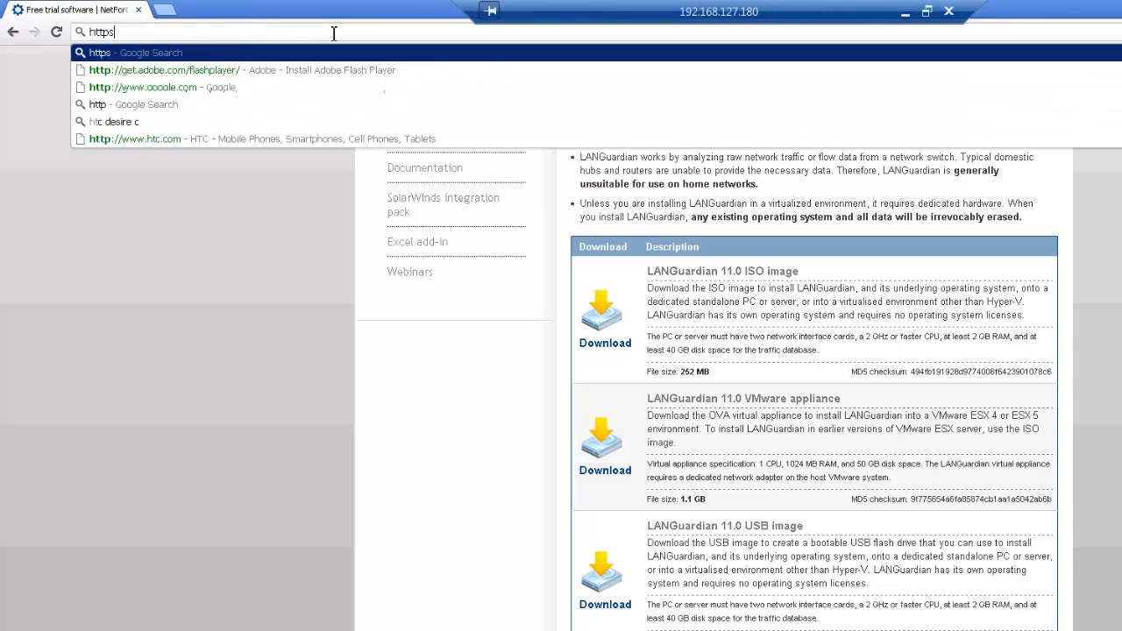
text(://192)
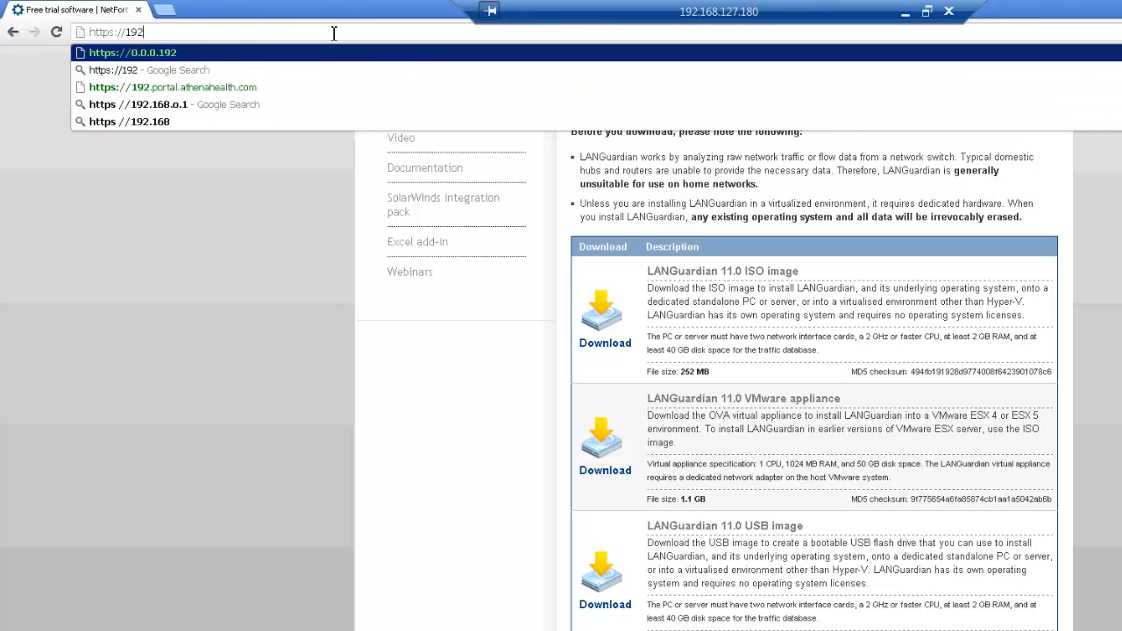
text(.168.127.151)
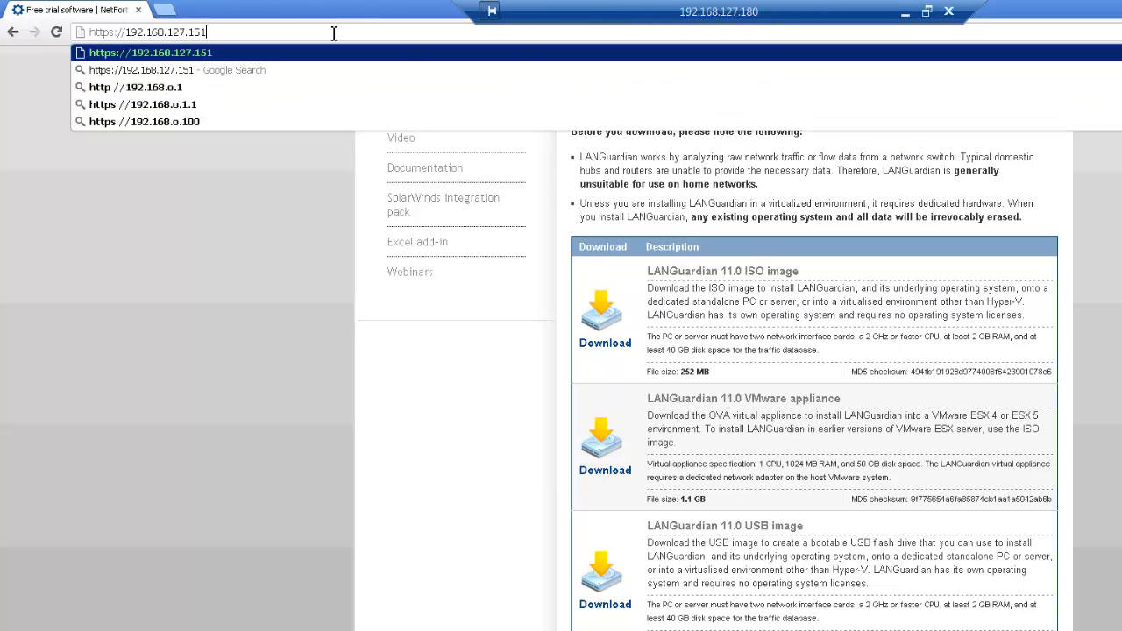
key(Return)
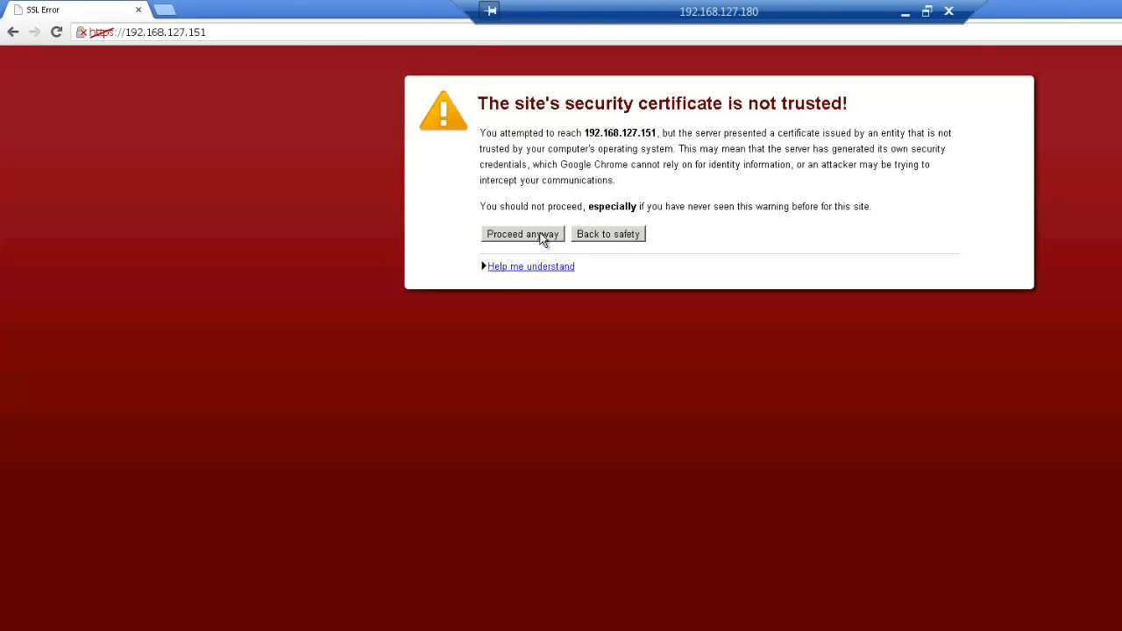
click(544, 236)
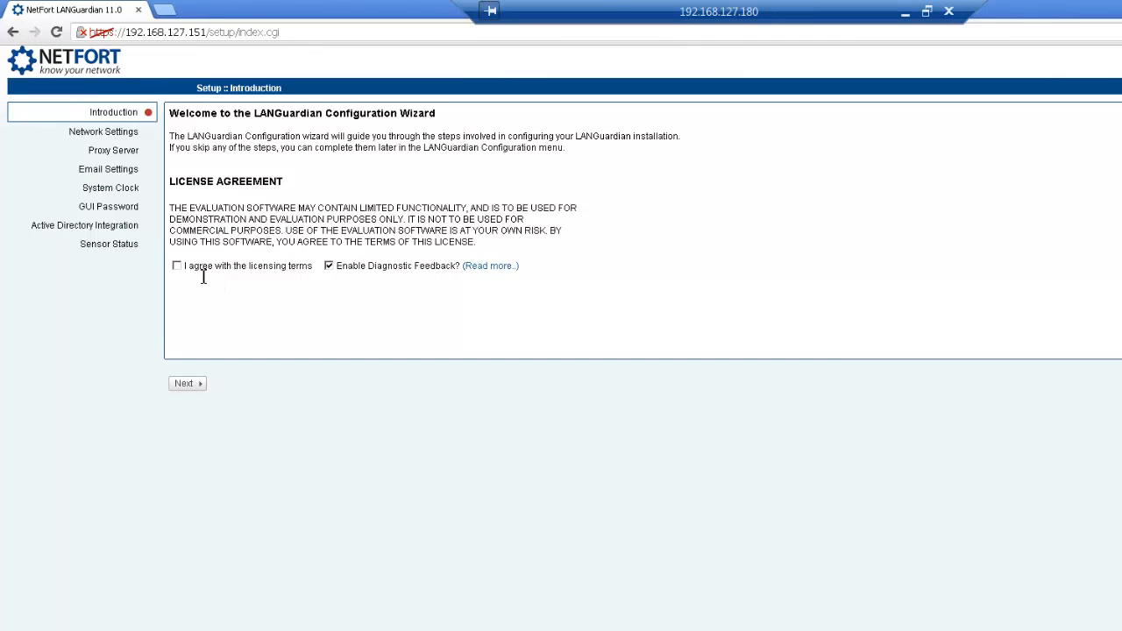
Agree with the licensing terms, keep Diagnostic Feedback enabled, and continue the configuration wizard with the existing network settings
click(178, 266)
click(330, 266)
click(329, 266)
click(192, 387)
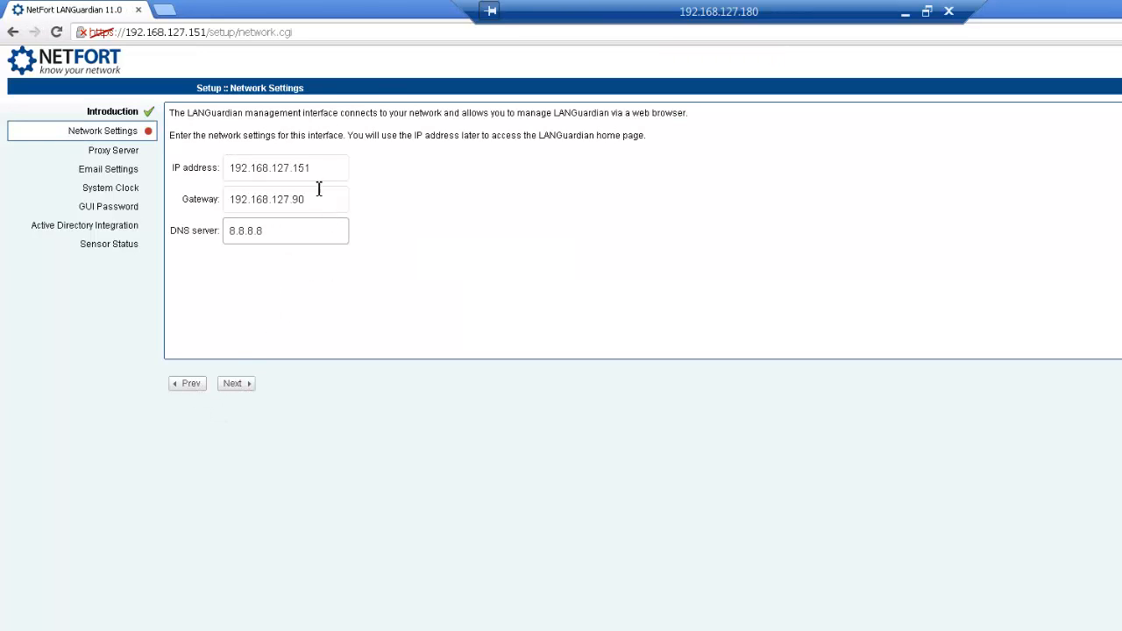
click(243, 388)
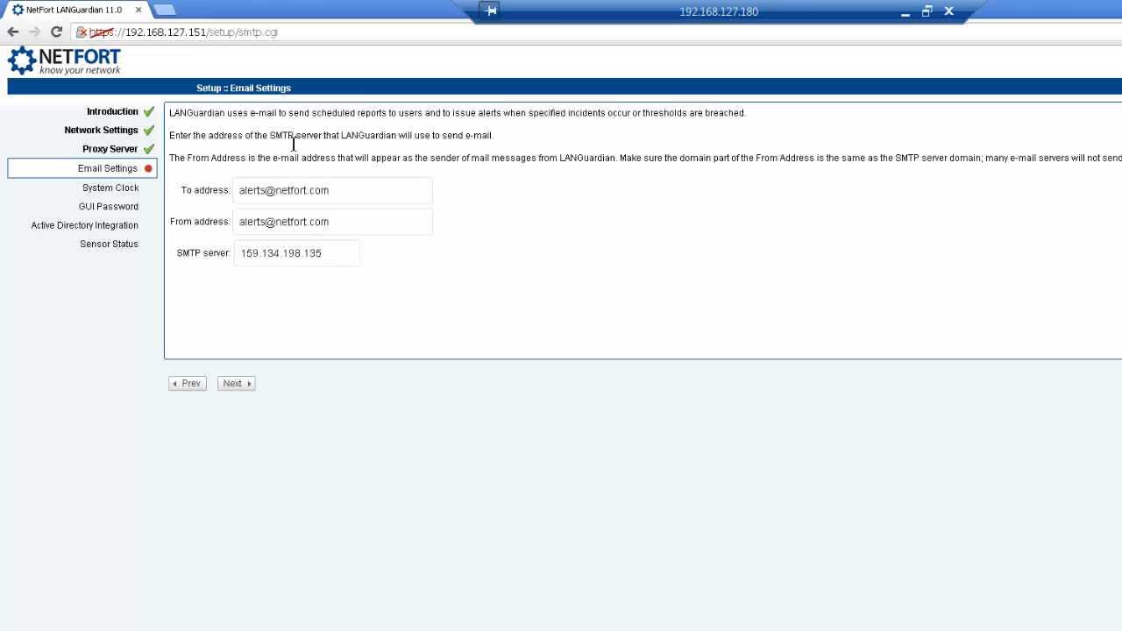
Accept the default email settings and the system clock synchronized with the NTP servers in the Europe/Dublin timezone
drag(340, 252, 200, 254)
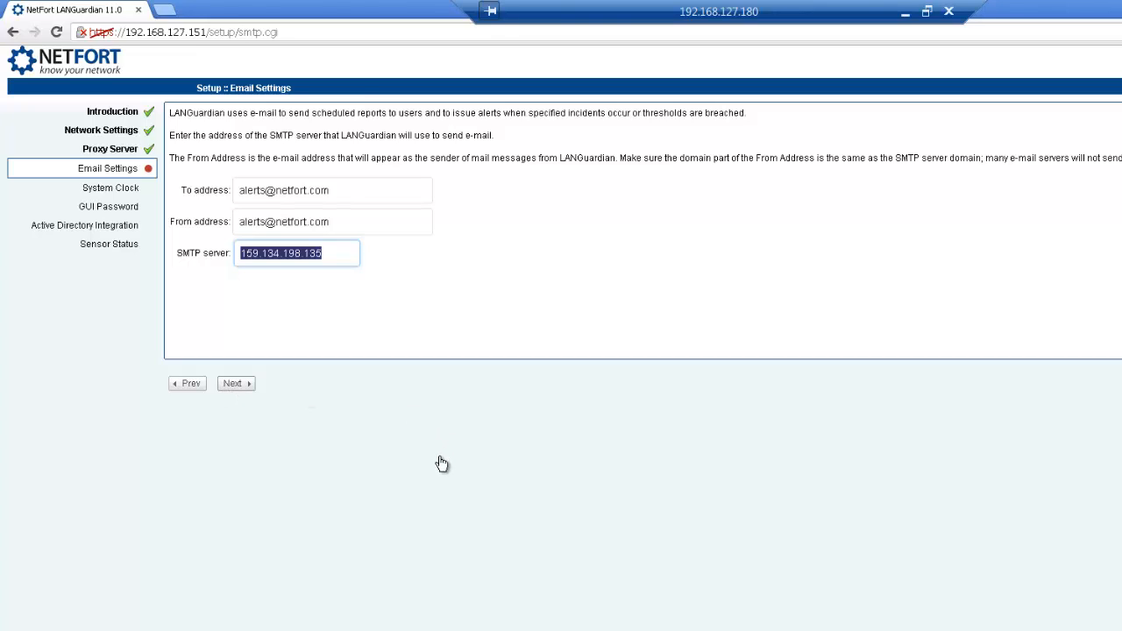
click(328, 448)
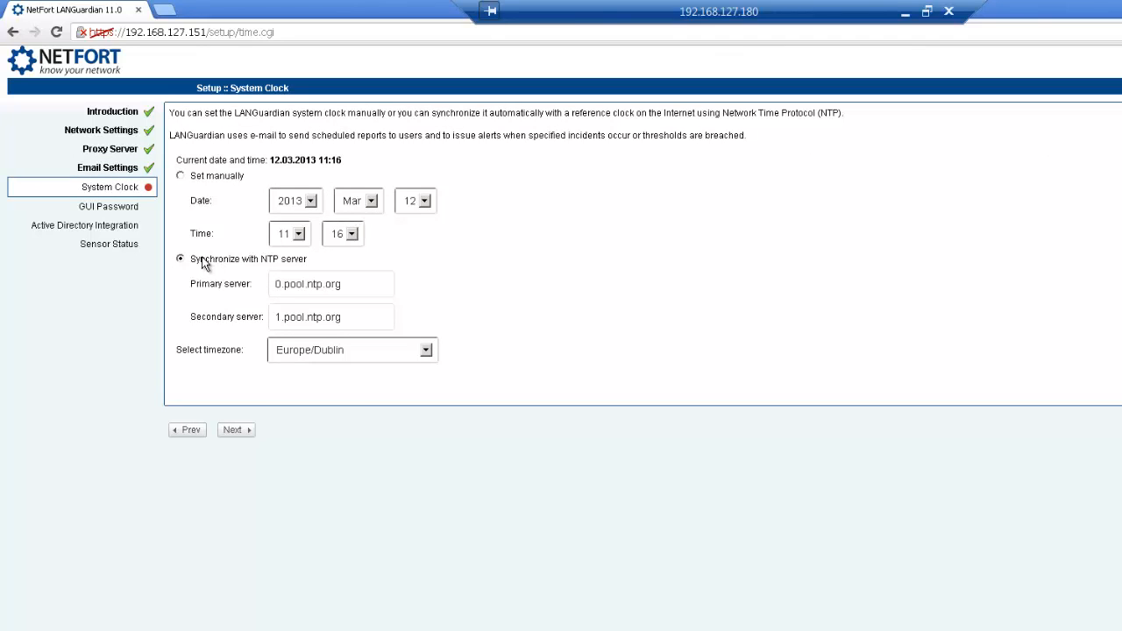
click(244, 451)
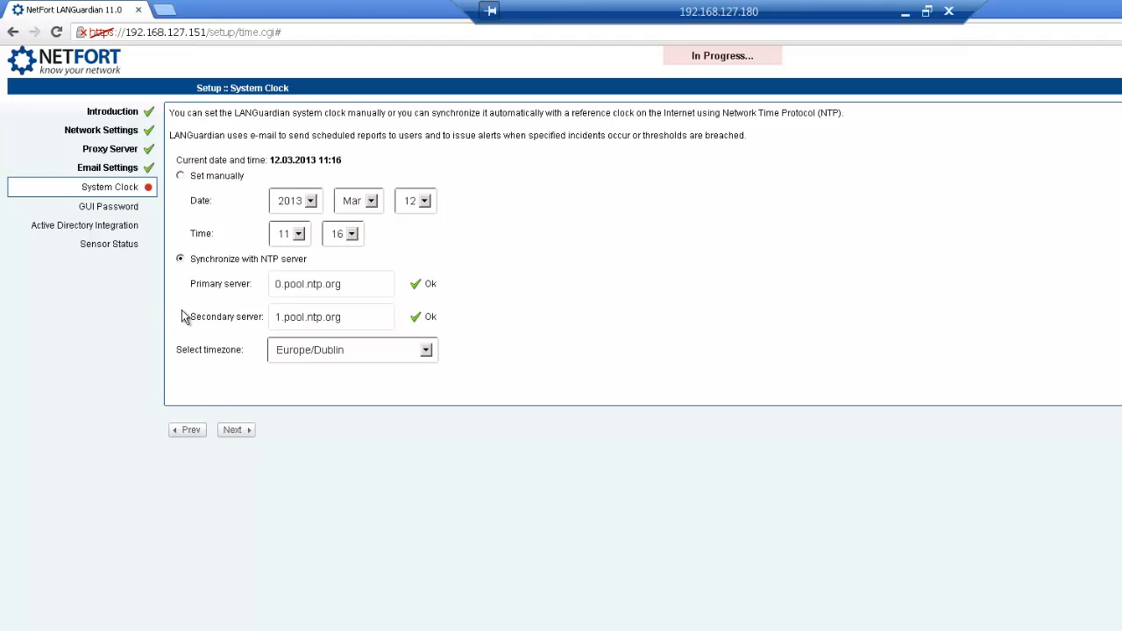
click(243, 434)
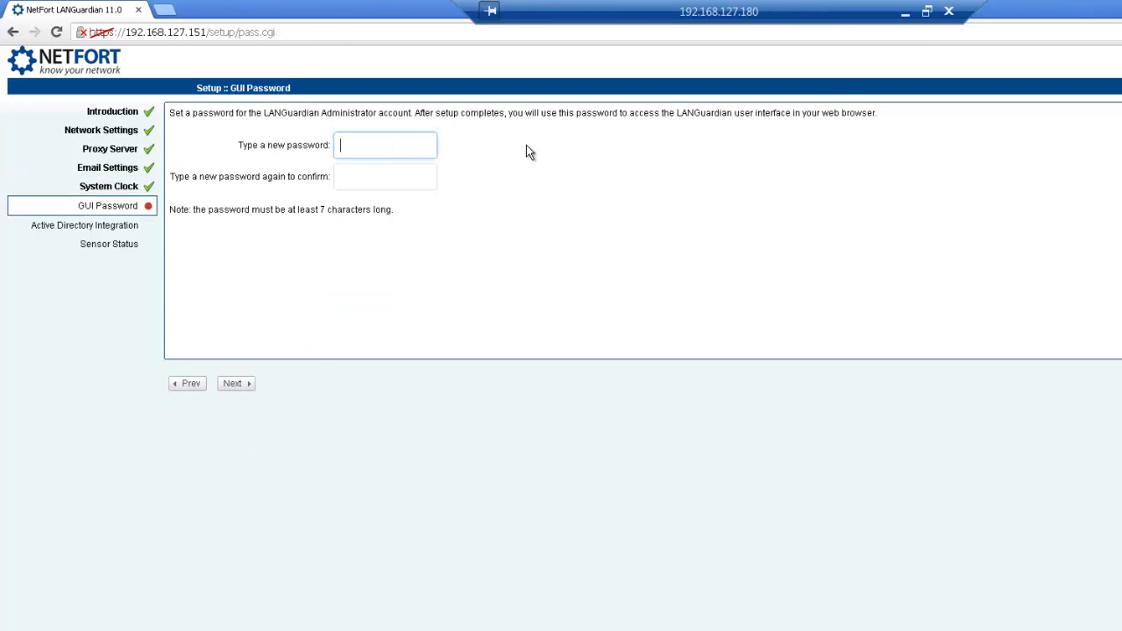
Enter and confirm a new password for the LANGuardian Administrator account, and continue the wizard
text(••••••••••••••)
key(Tab)
text(•)
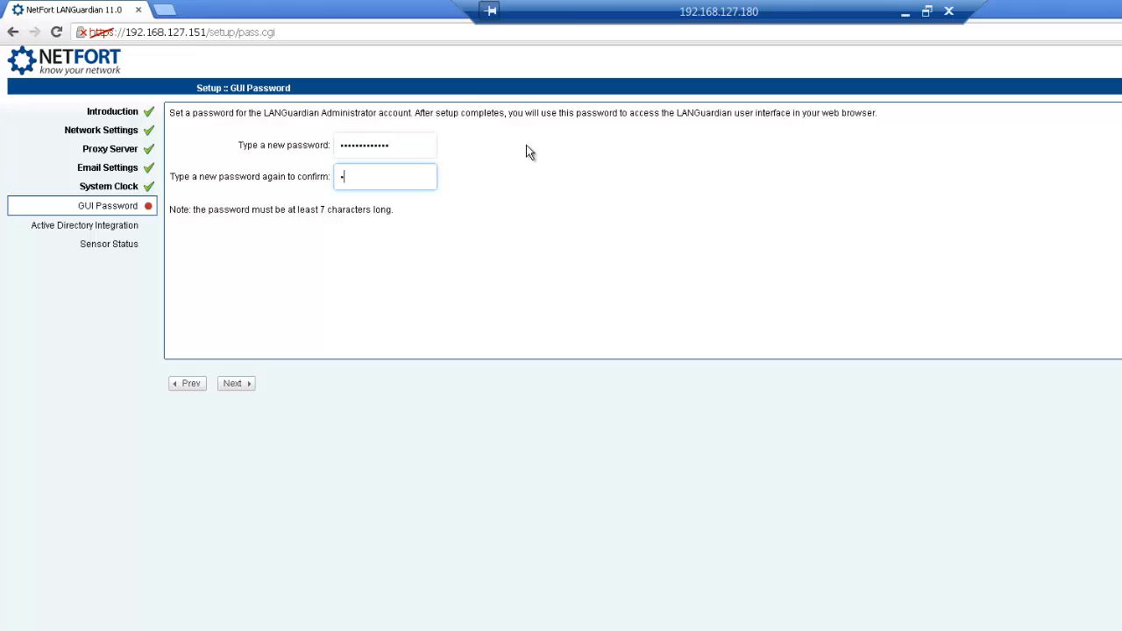
text(•••••••••••••)
click(246, 388)
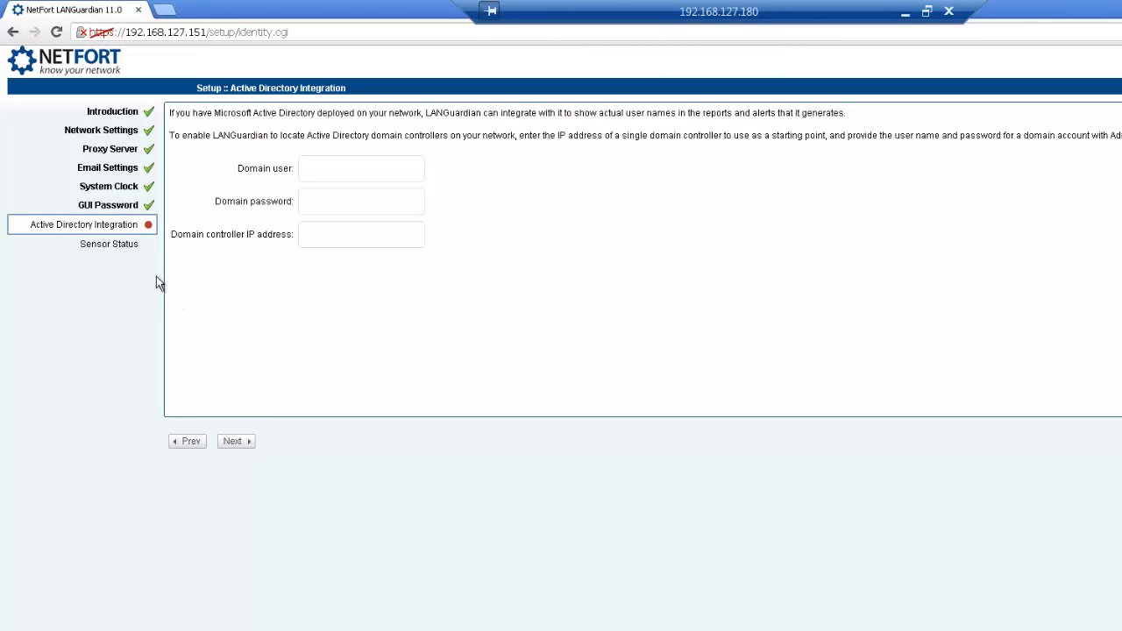
Leave the Active Directory Integration fields blank, continue to the sensor status and finish the configuration wizard
click(310, 167)
click(307, 209)
click(304, 226)
click(237, 441)
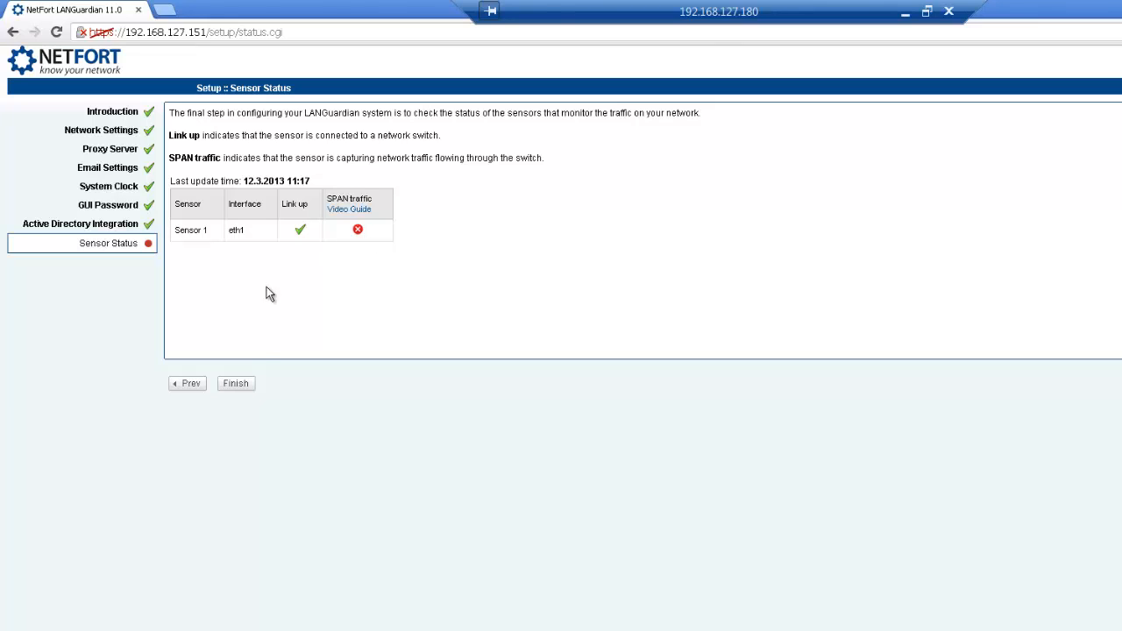
click(241, 389)
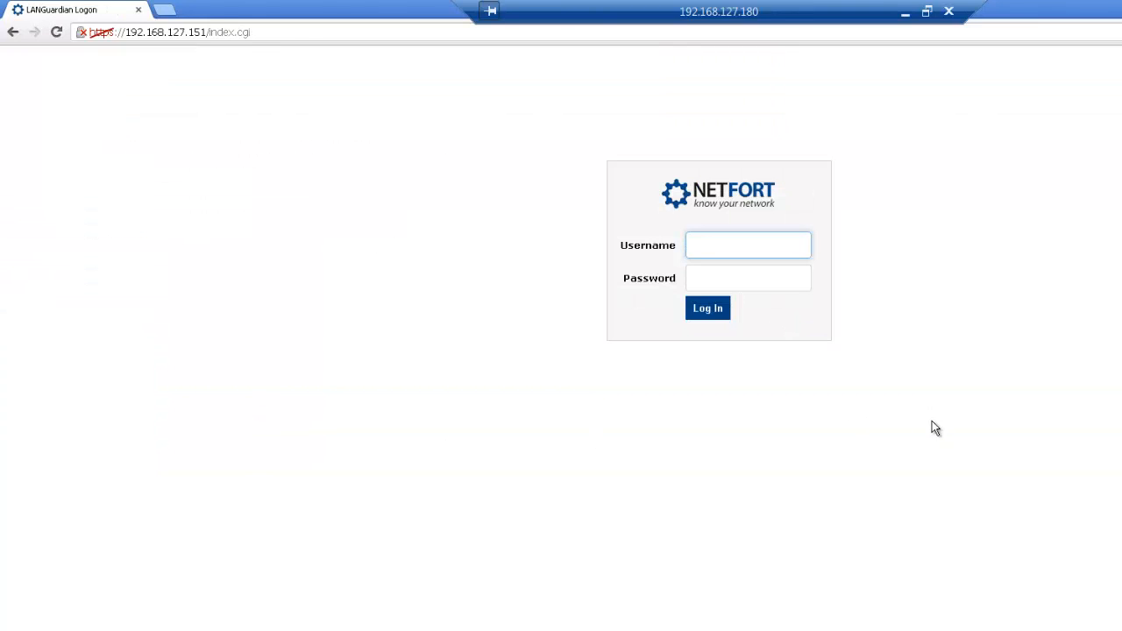
Log in to LANGuardian as Administrator with the account password, and decline saving the password for this site
text(Administrator)
key(Tab)
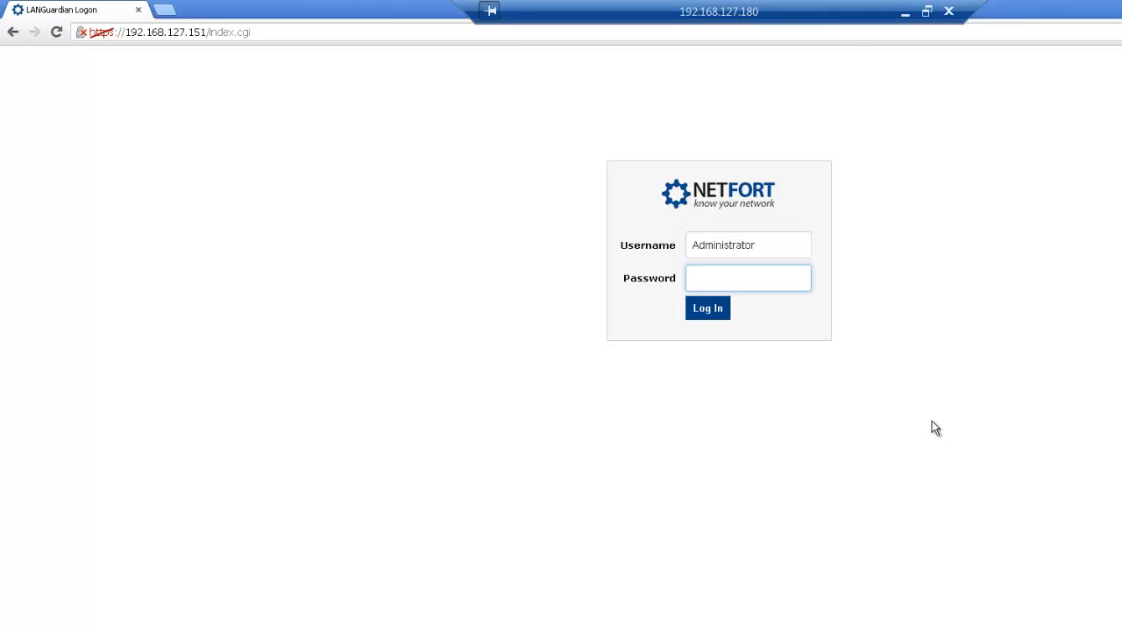
text(•••••••••••••)
key(Return)
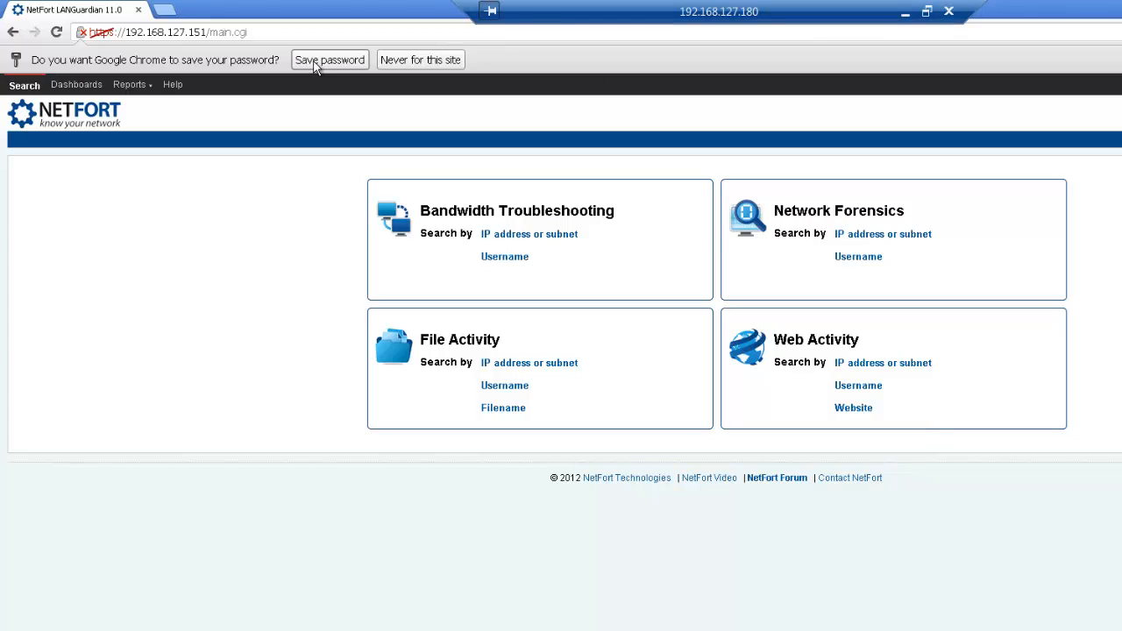
click(434, 61)
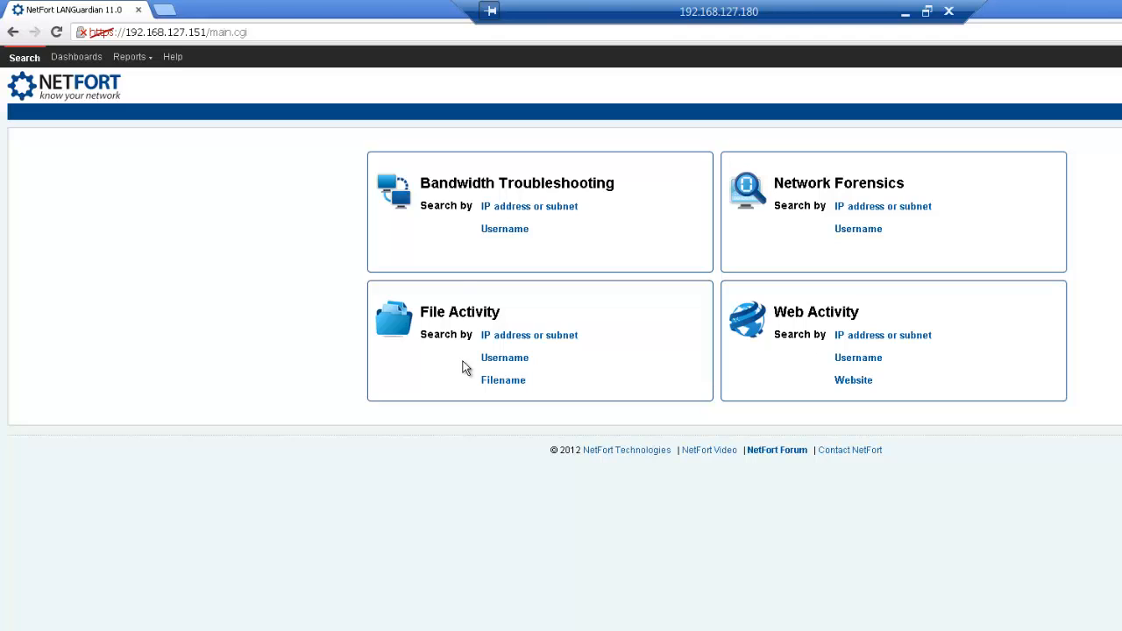
Run the IP Traffic Distribution report for the last 1 hour on all sensors
click(124, 61)
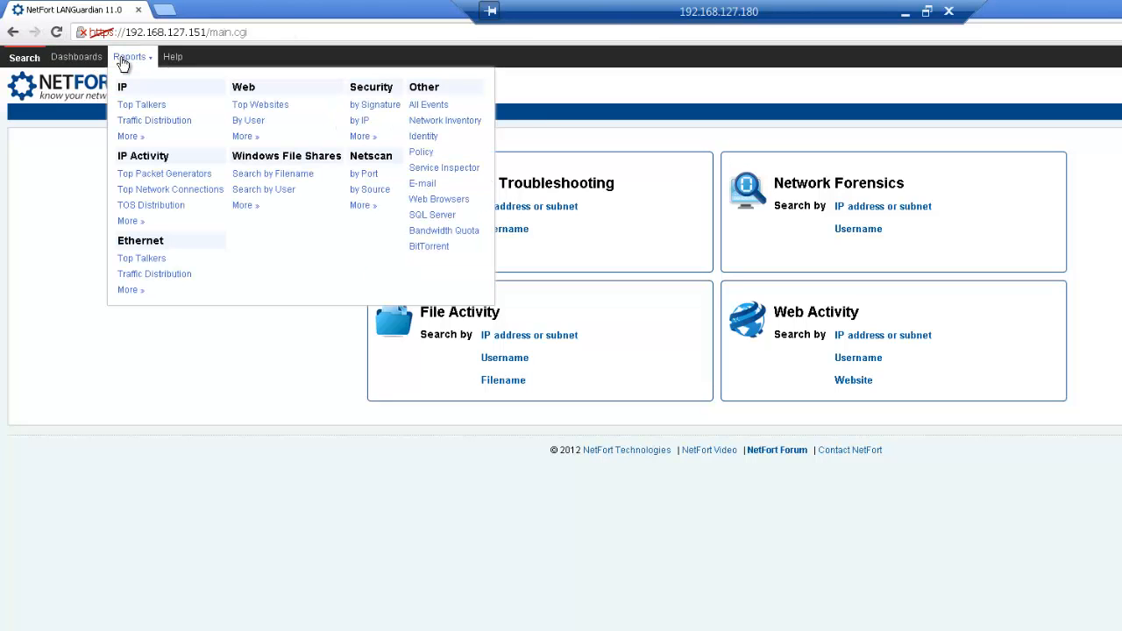
click(155, 121)
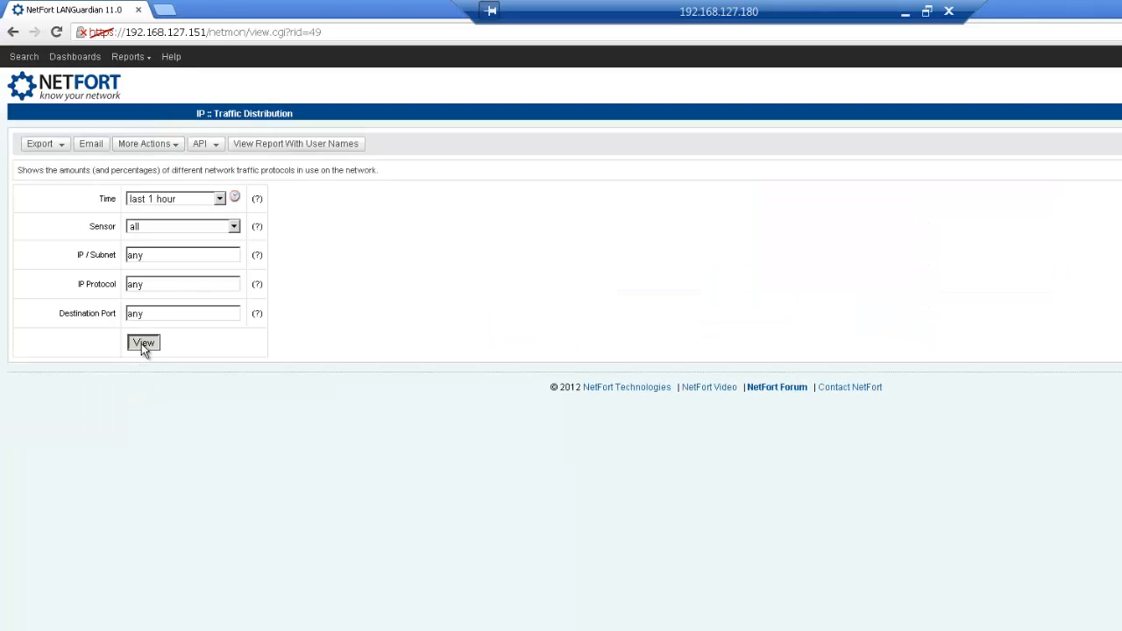
click(143, 343)
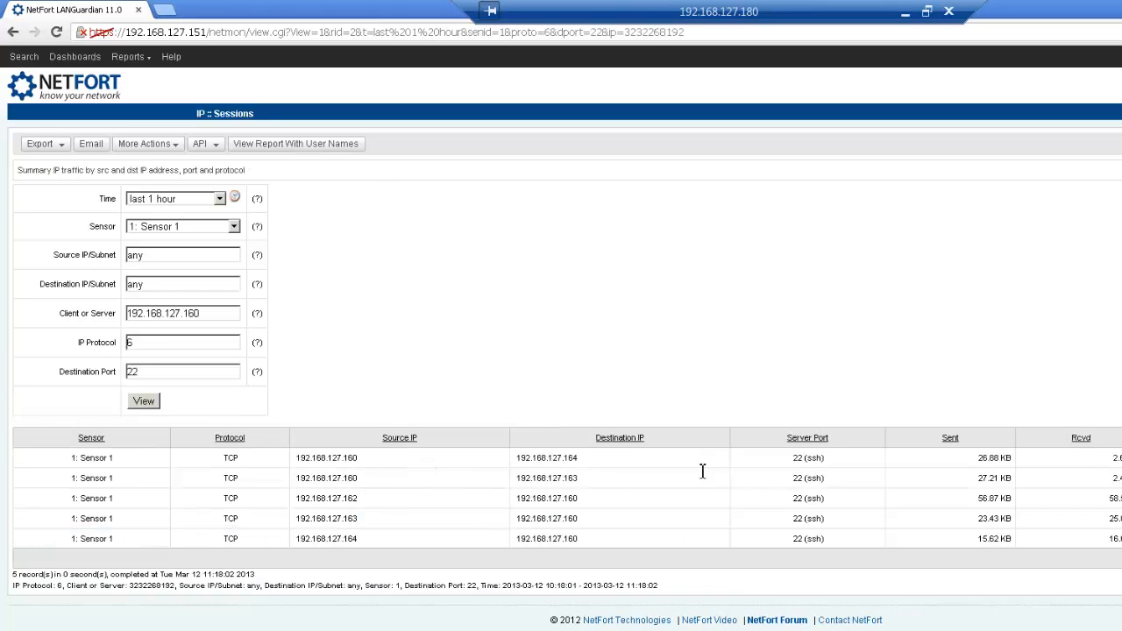
Leave the IP Sessions report and generate the IP Traffic Distribution report again with its default filters
click(127, 56)
click(155, 119)
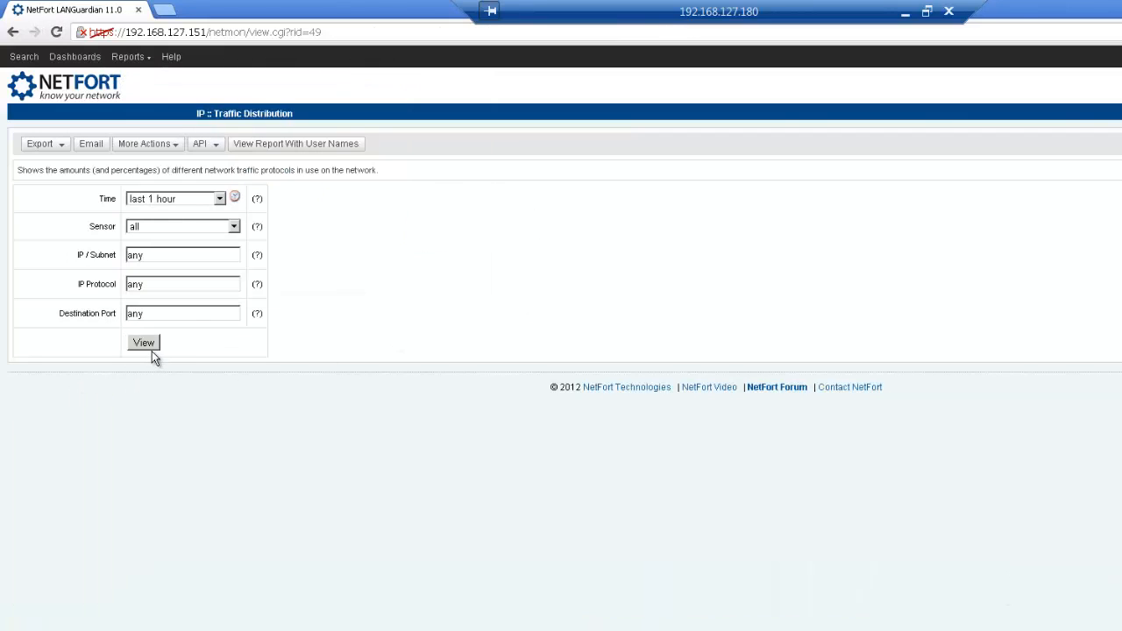
click(152, 350)
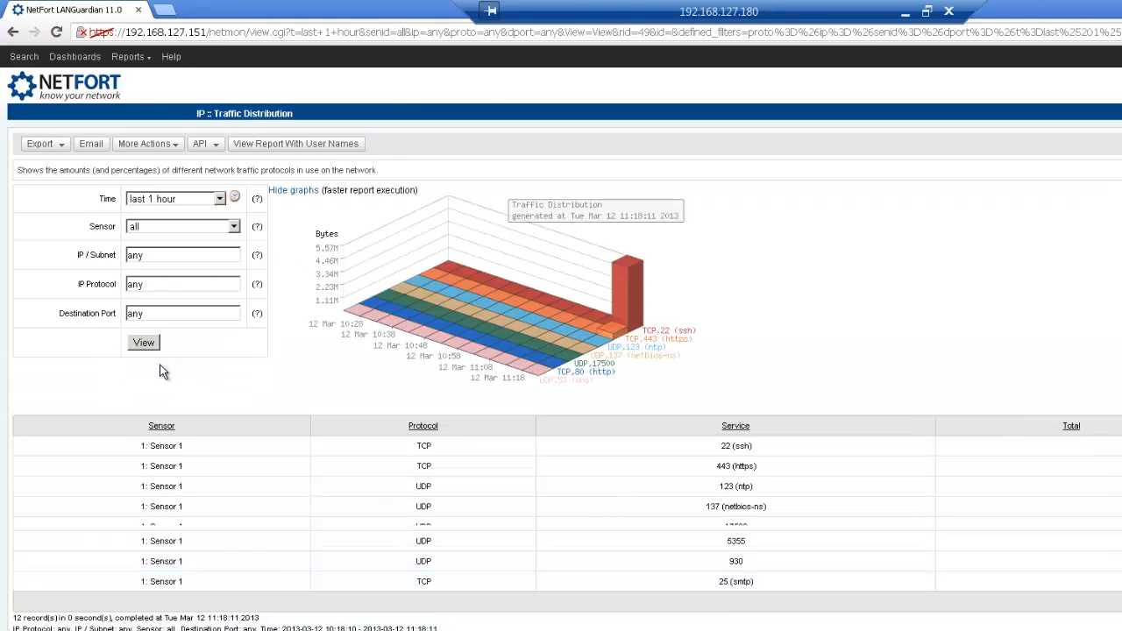